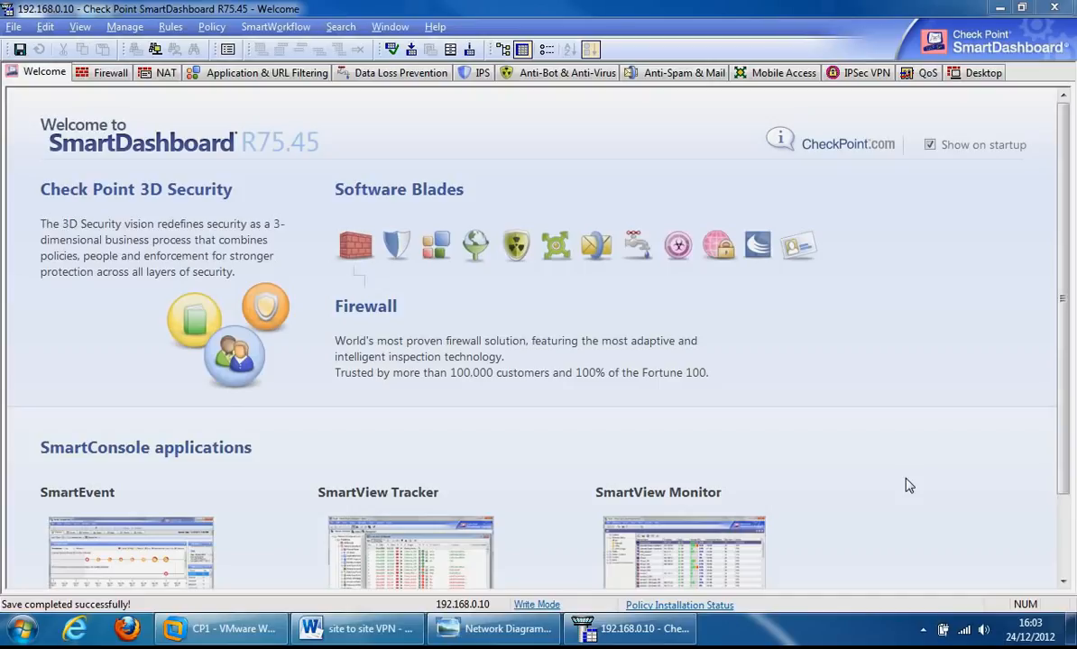
Consult the site-to-site VPN network diagram, and start a new network object named Remote_VPN_LAN in the firewall's network objects
click(505, 629)
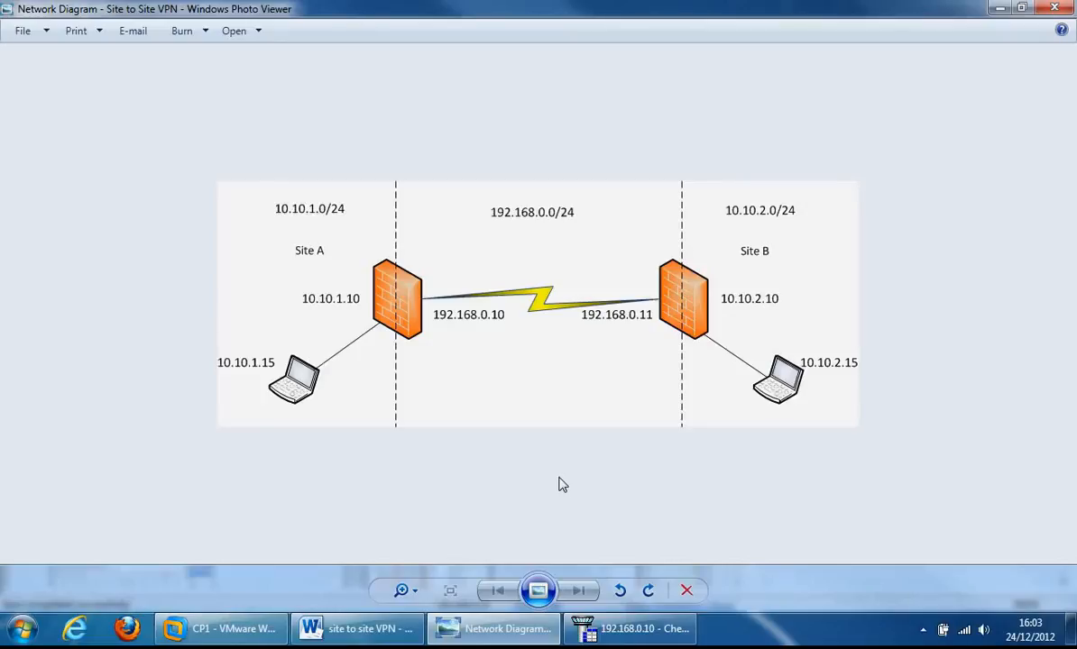
click(511, 631)
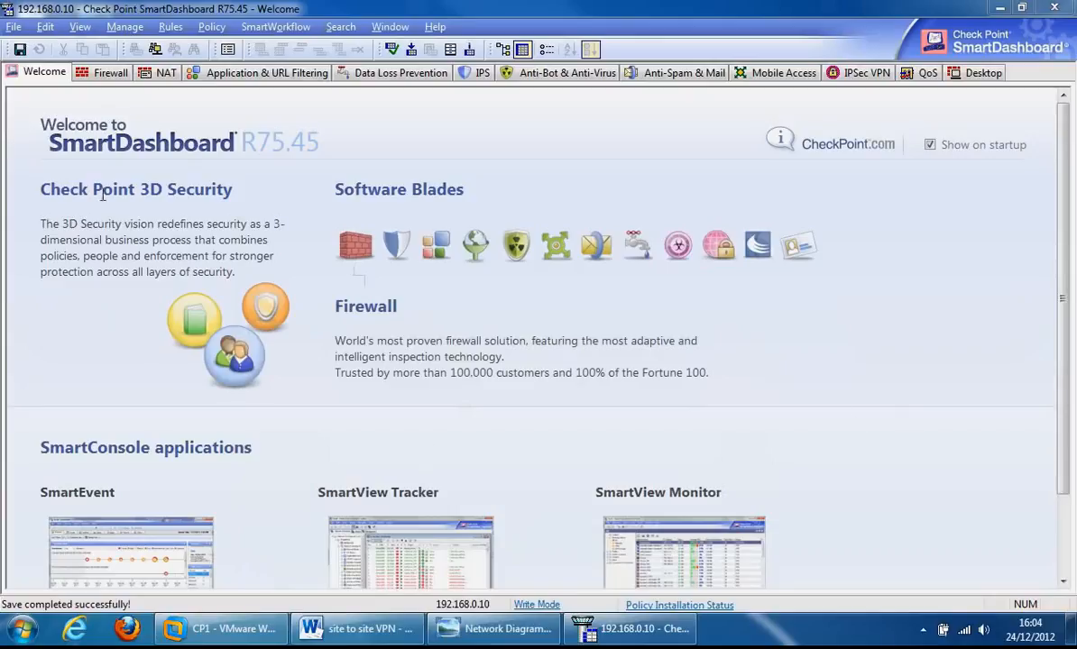
click(108, 74)
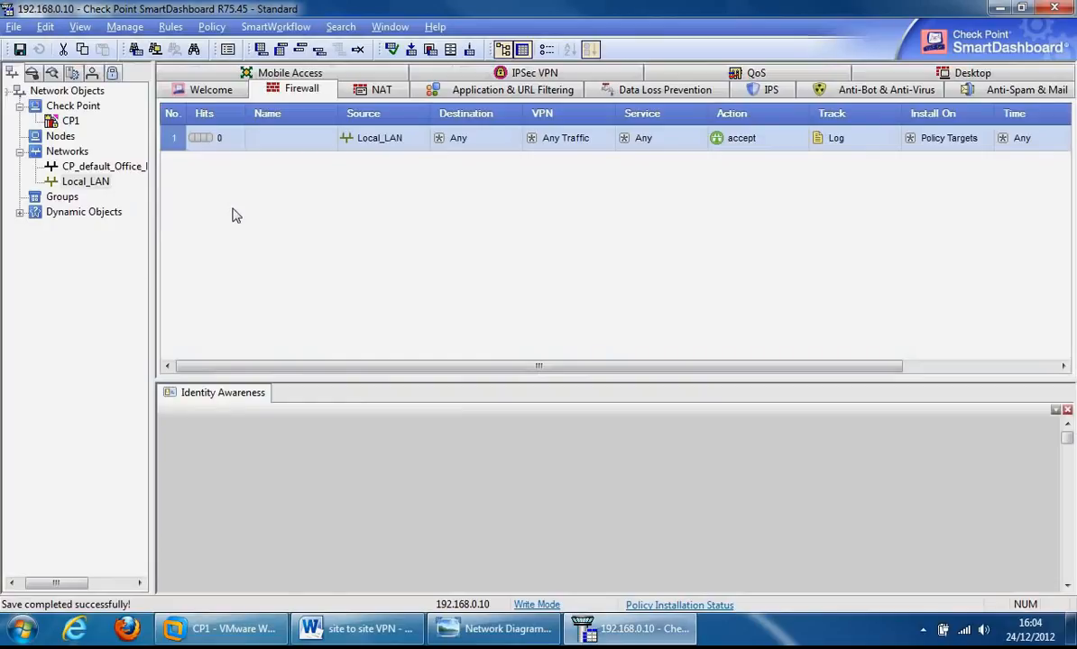
right_click(63, 152)
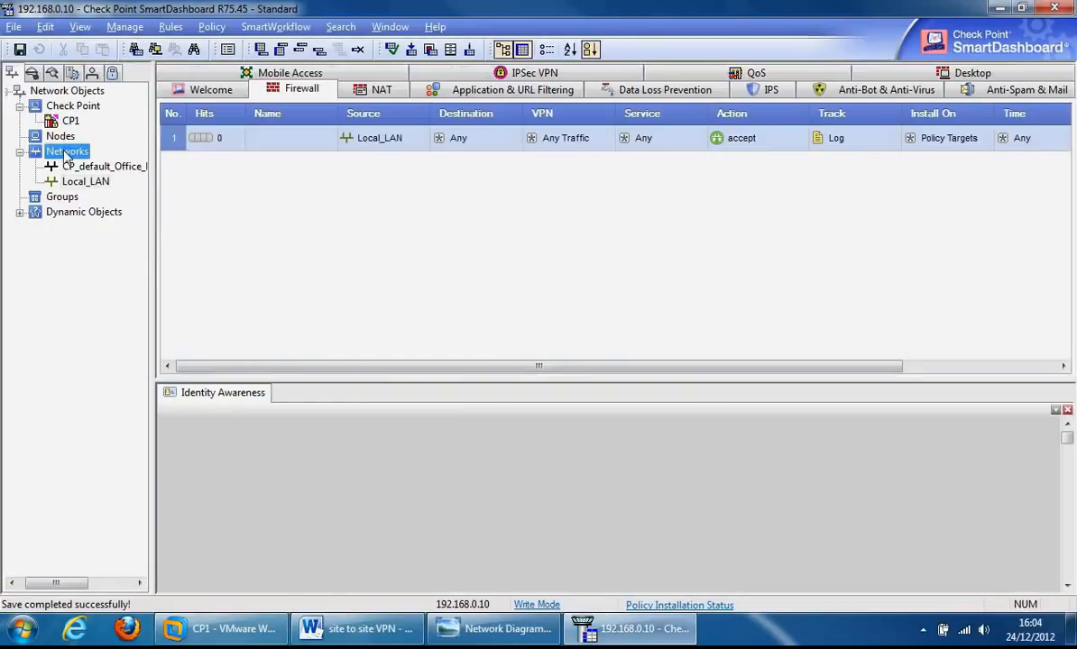
click(110, 162)
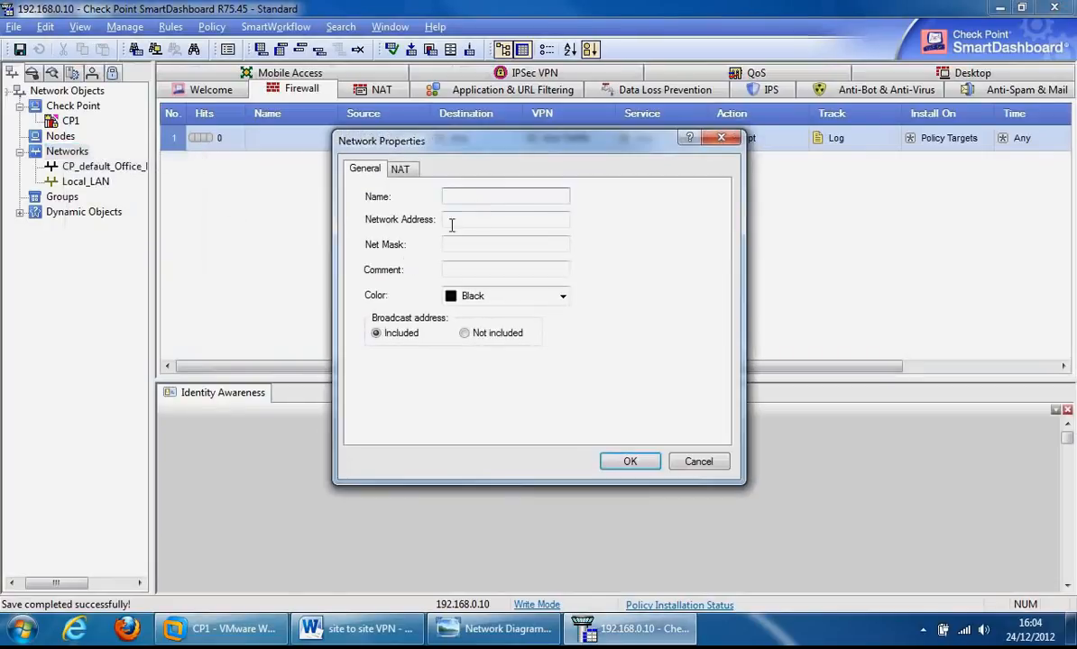
text(Remote_VPN_LAN)
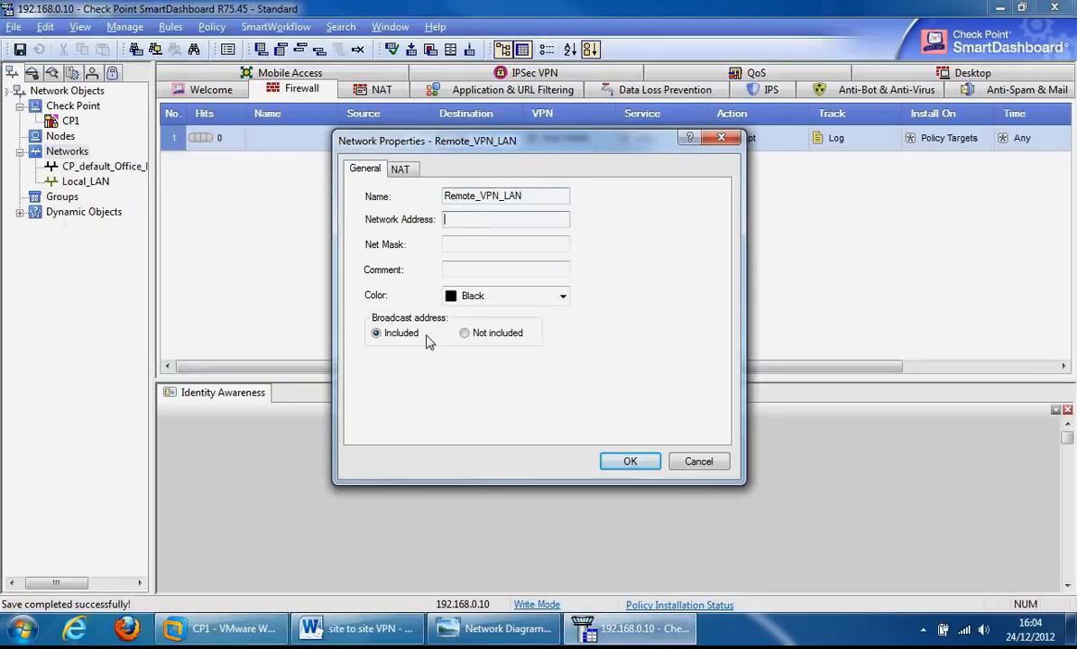
Using the diagram's Site B subnet, set Remote_VPN_LAN to address 10.10.2.0, net mask 255.255.255.0 and colour Olive, and save it
click(494, 628)
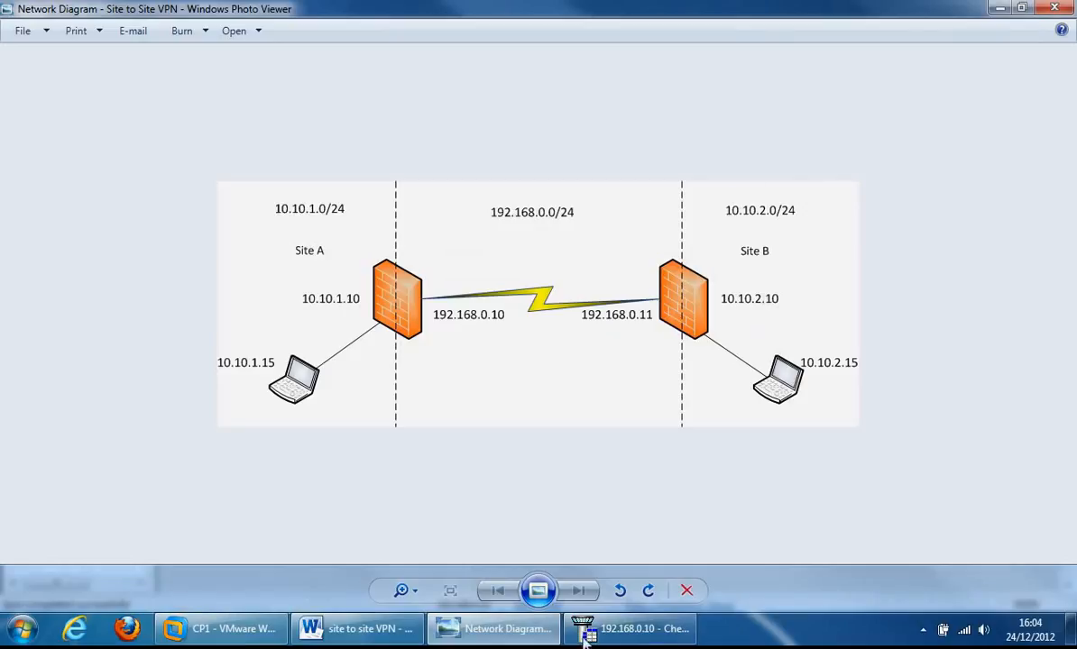
click(498, 631)
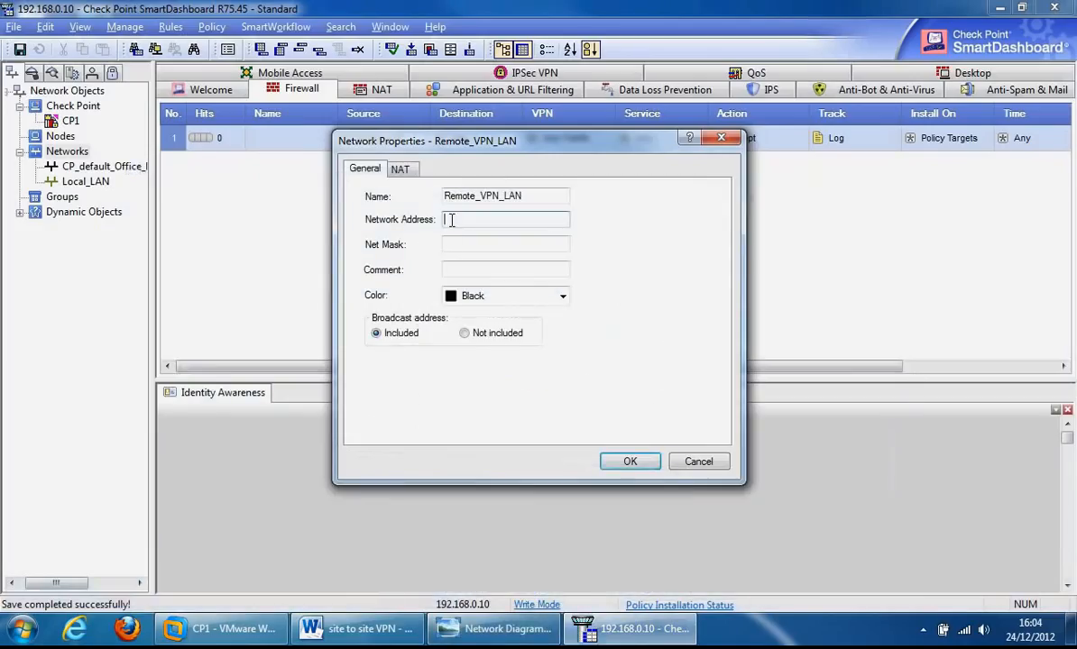
text(10.10.2.0)
key(Tab)
text(2)
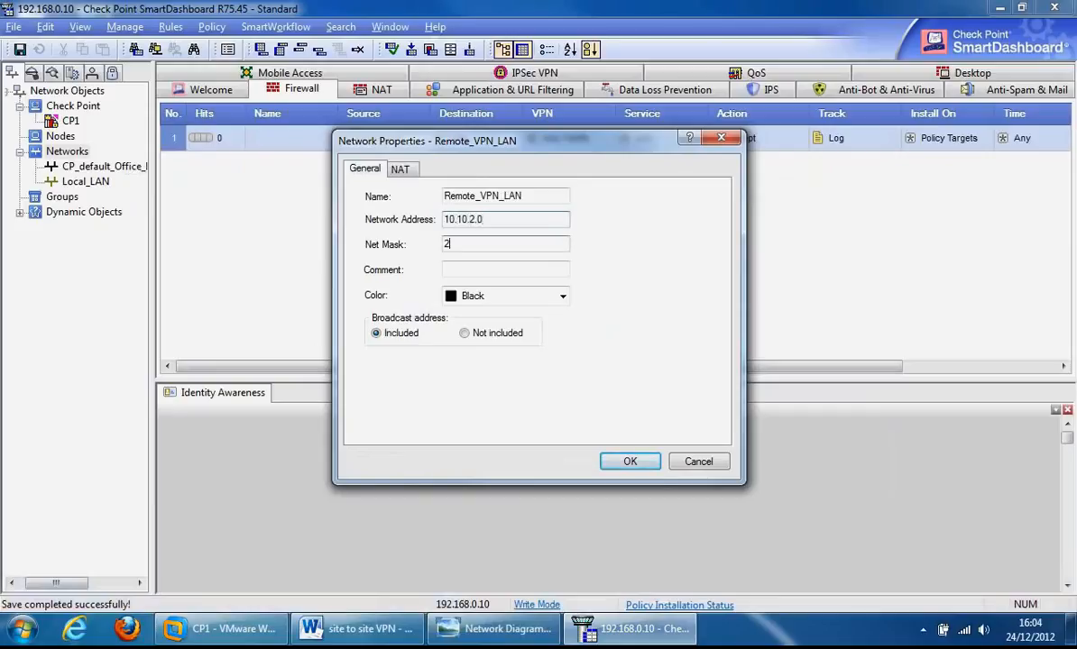
text(55.255.255.0)
click(561, 296)
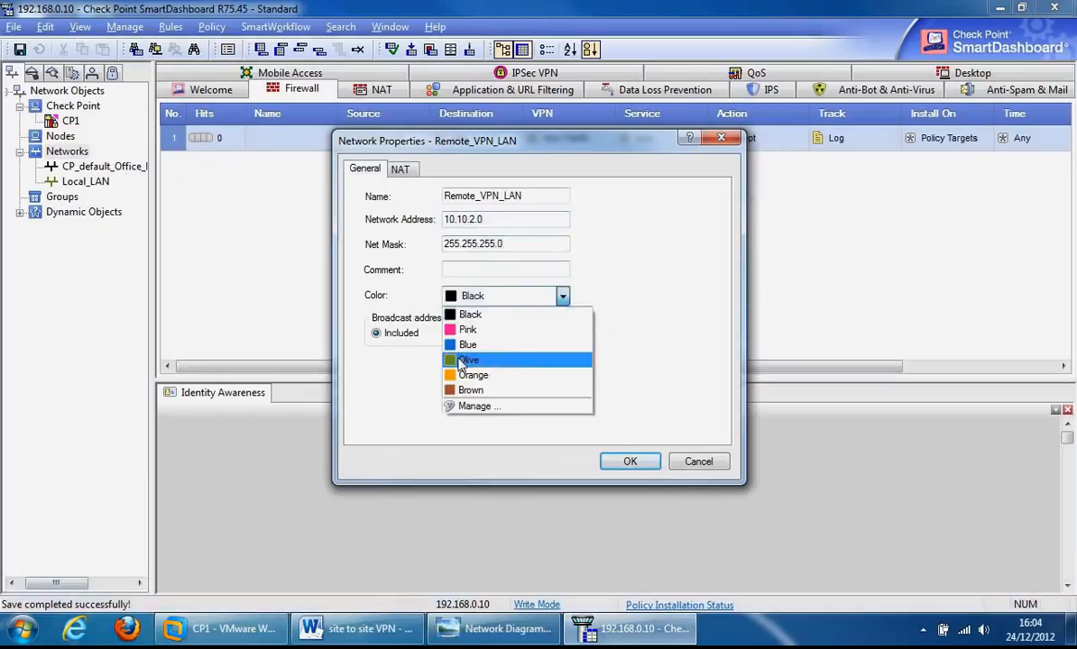
click(464, 360)
click(624, 465)
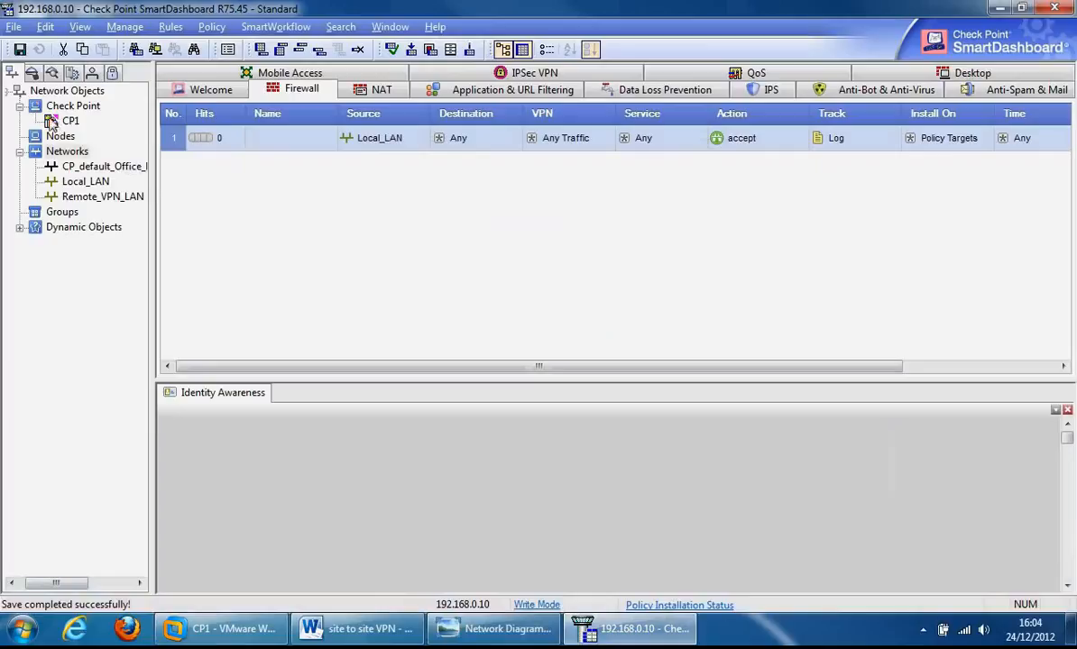
Consult the diagram and create an externally managed VPN gateway named Remote_VPN_Gateway with IP address 192.168.0.11
click(496, 628)
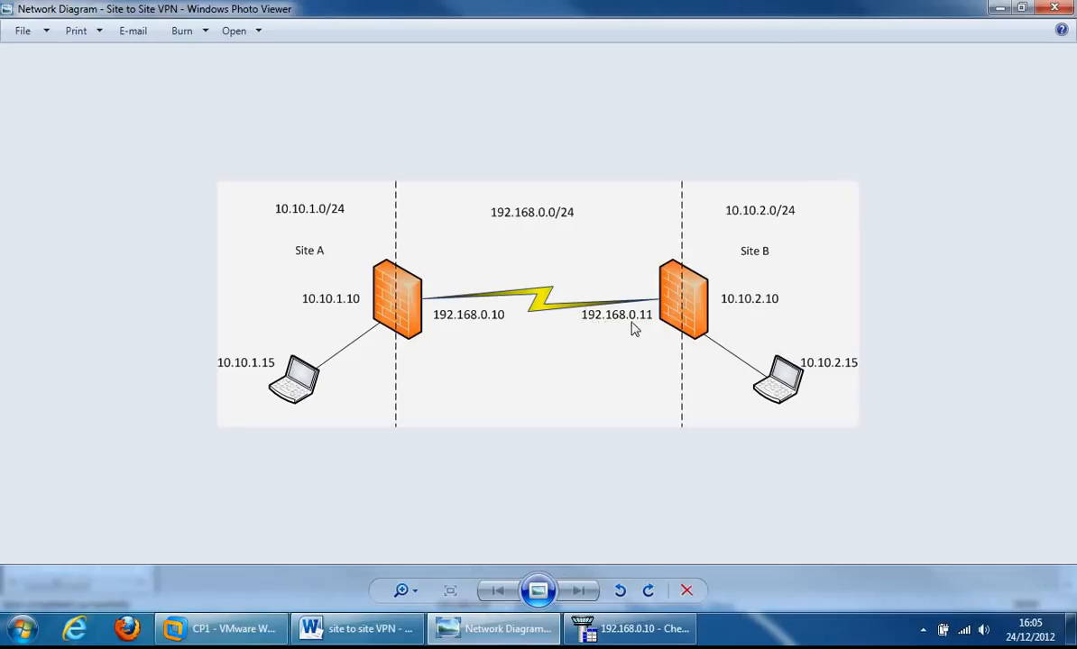
click(511, 636)
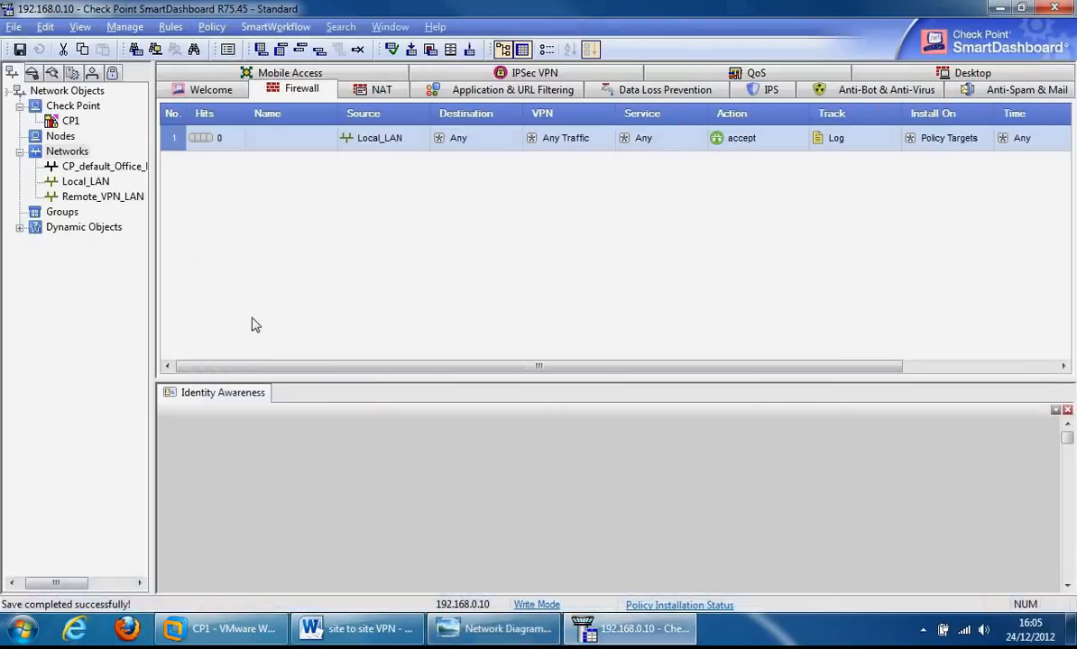
click(63, 92)
right_click(64, 98)
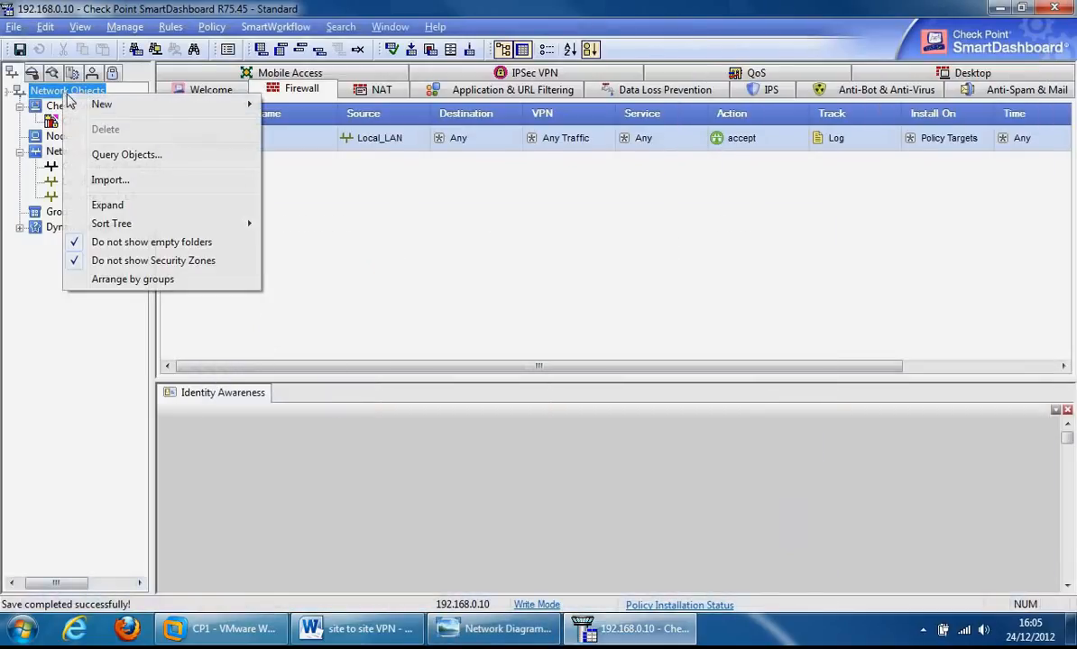
mouse_move(124, 109)
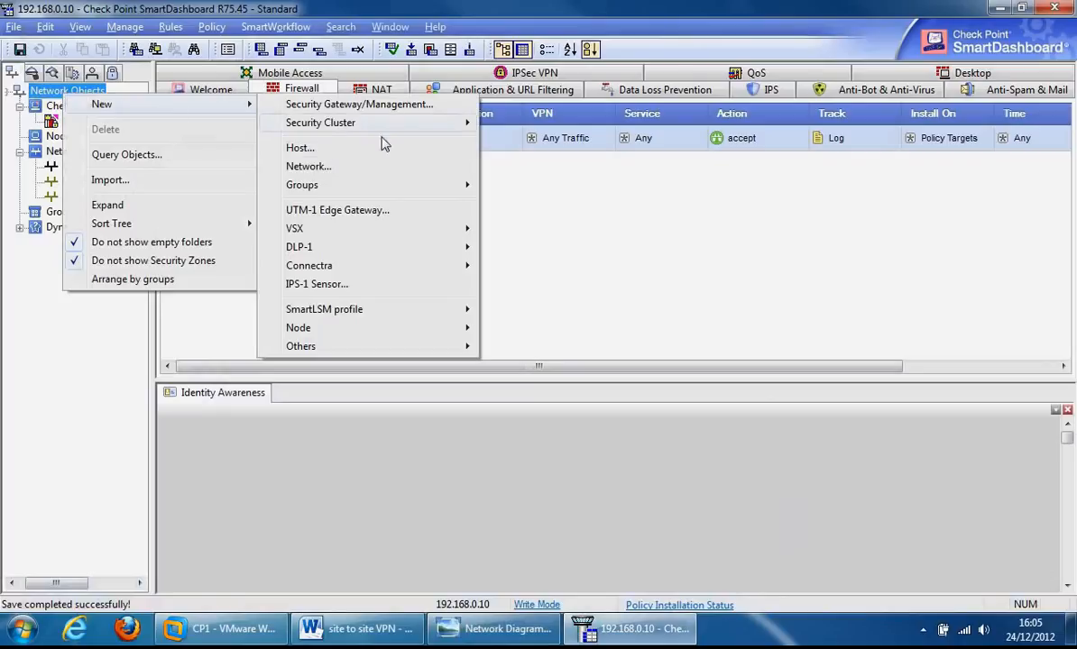
mouse_move(380, 348)
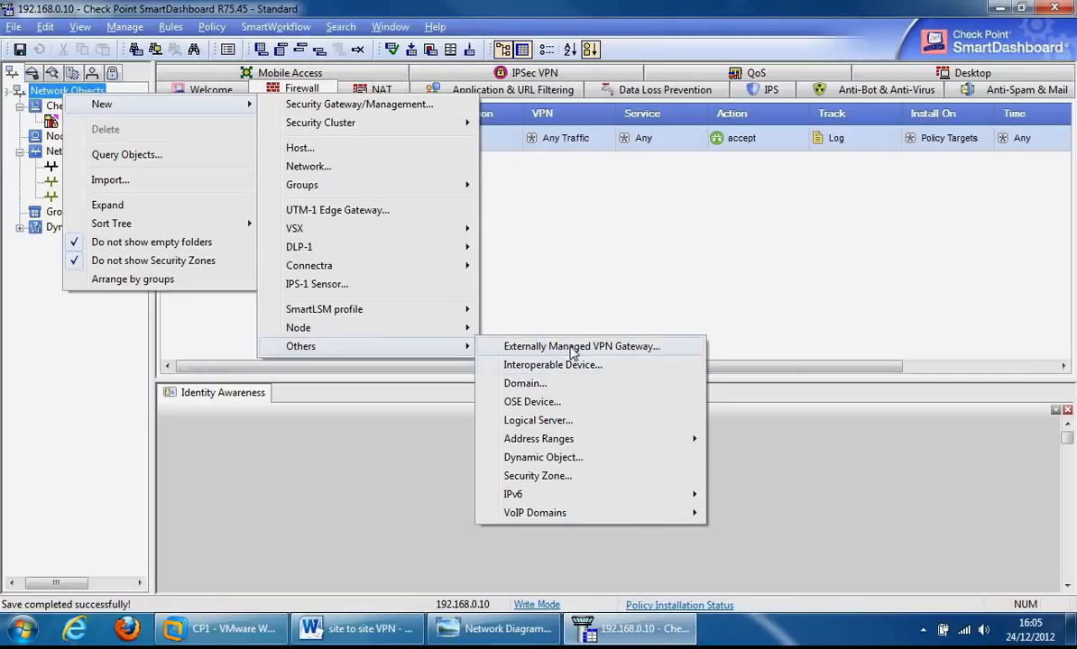
click(569, 348)
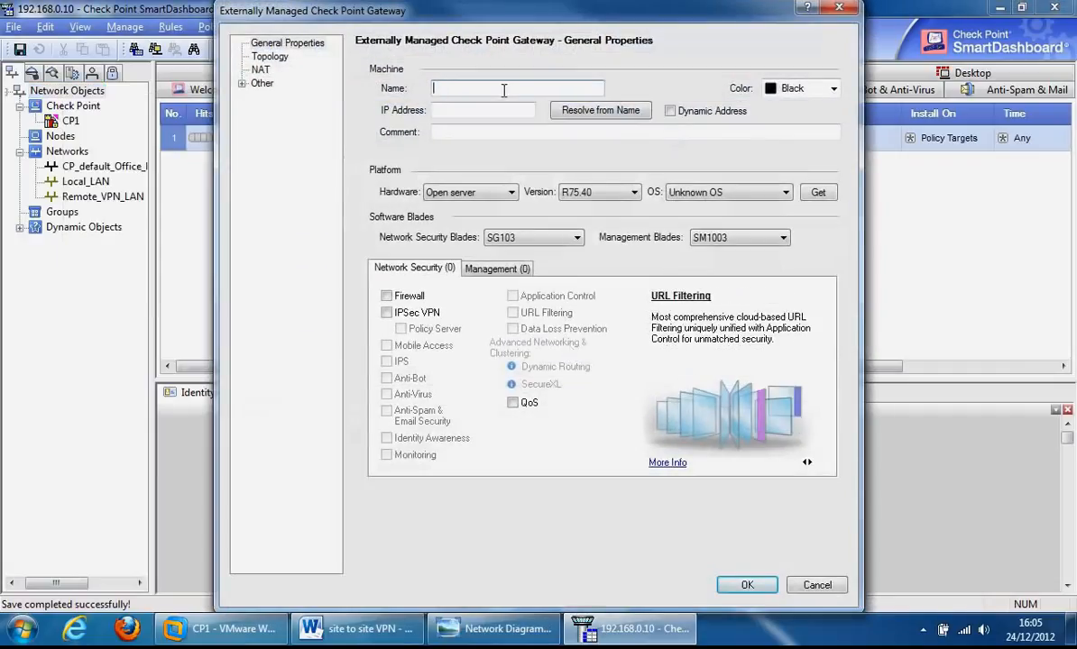
click(505, 91)
text(Remote_VPN_Gateway)
click(495, 110)
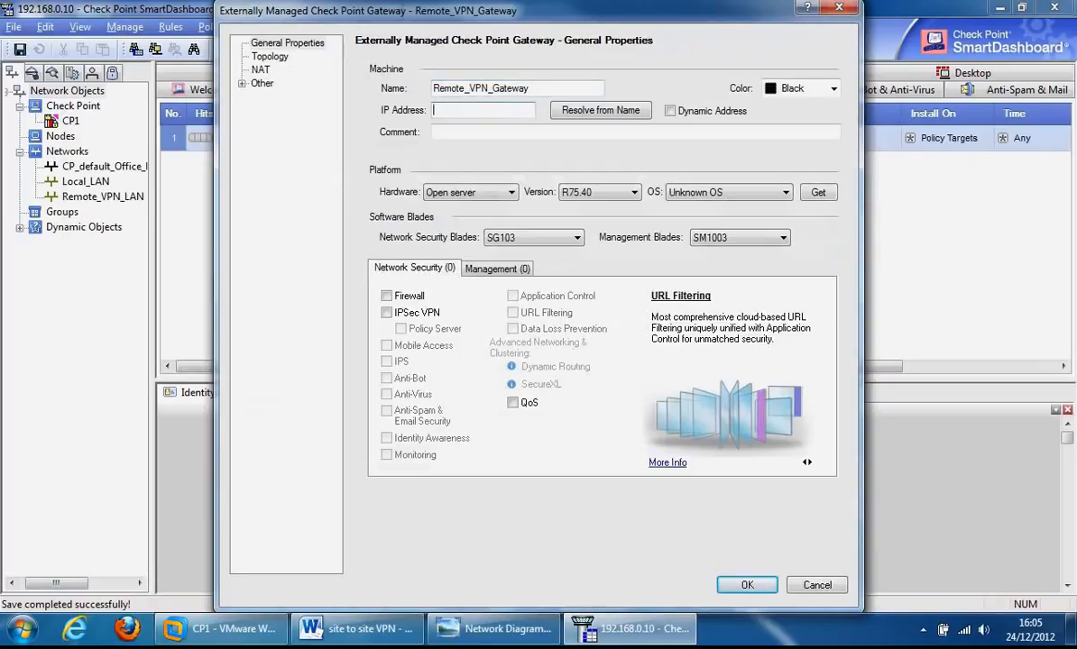
text(192.168.0.11)
Set the remote gateway's OS to Gaia, enable the IPSec VPN blade, and try to save the gateway
click(769, 195)
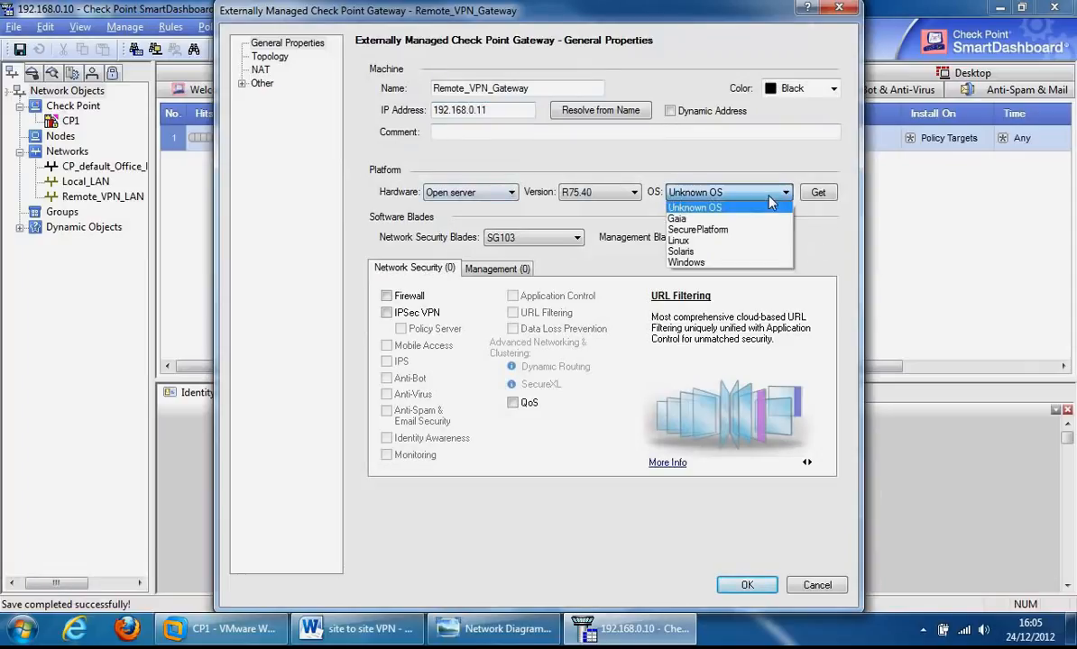
click(683, 219)
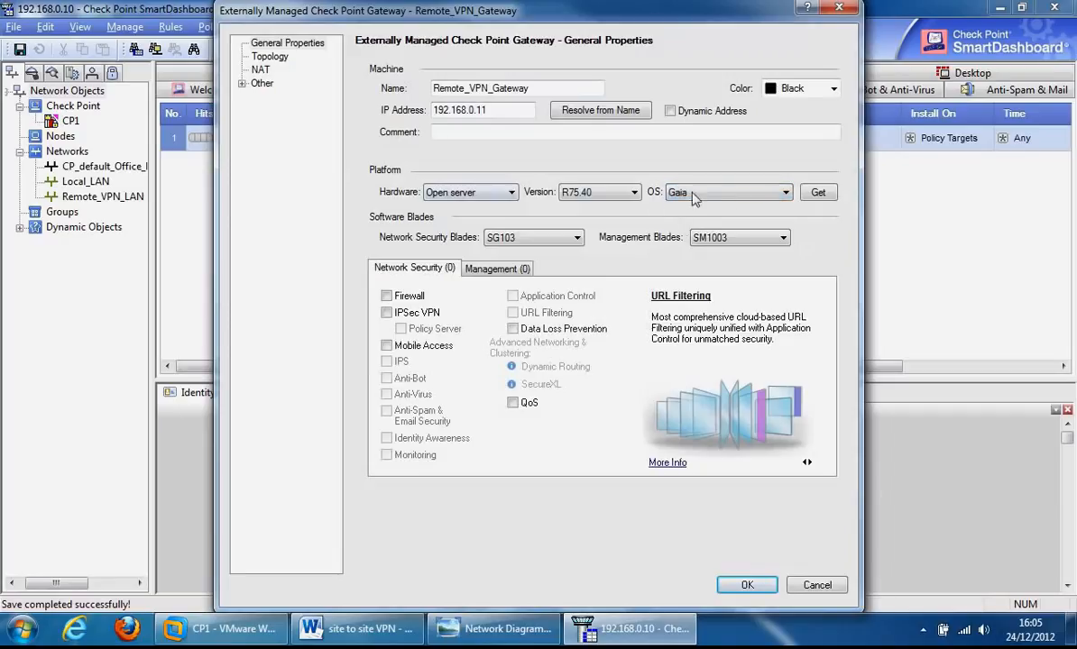
click(386, 312)
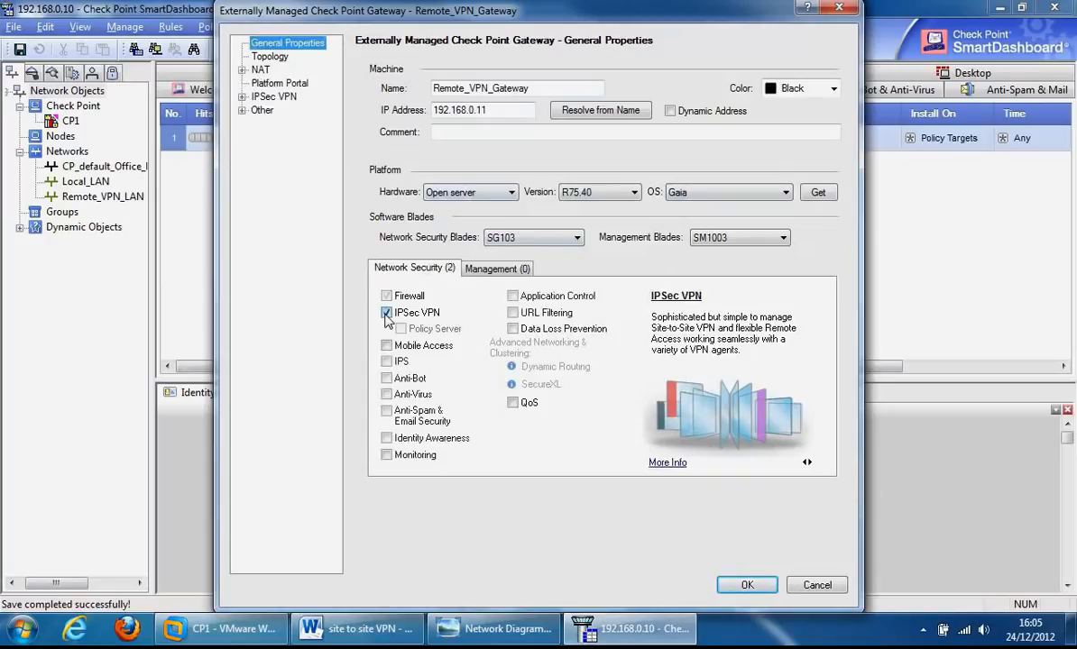
click(746, 587)
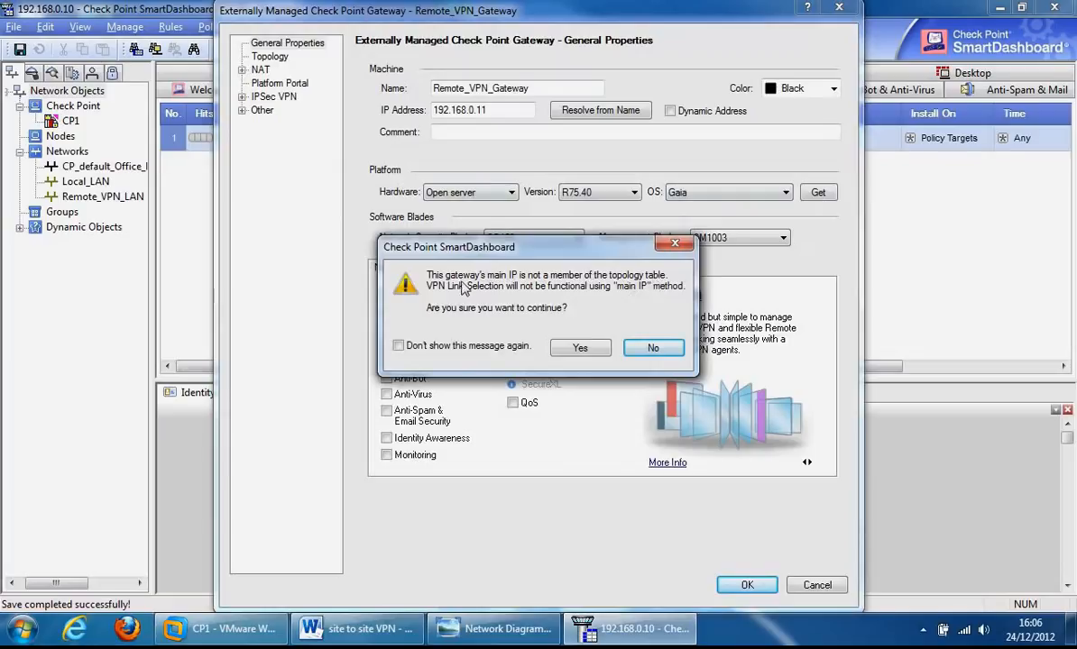
click(653, 349)
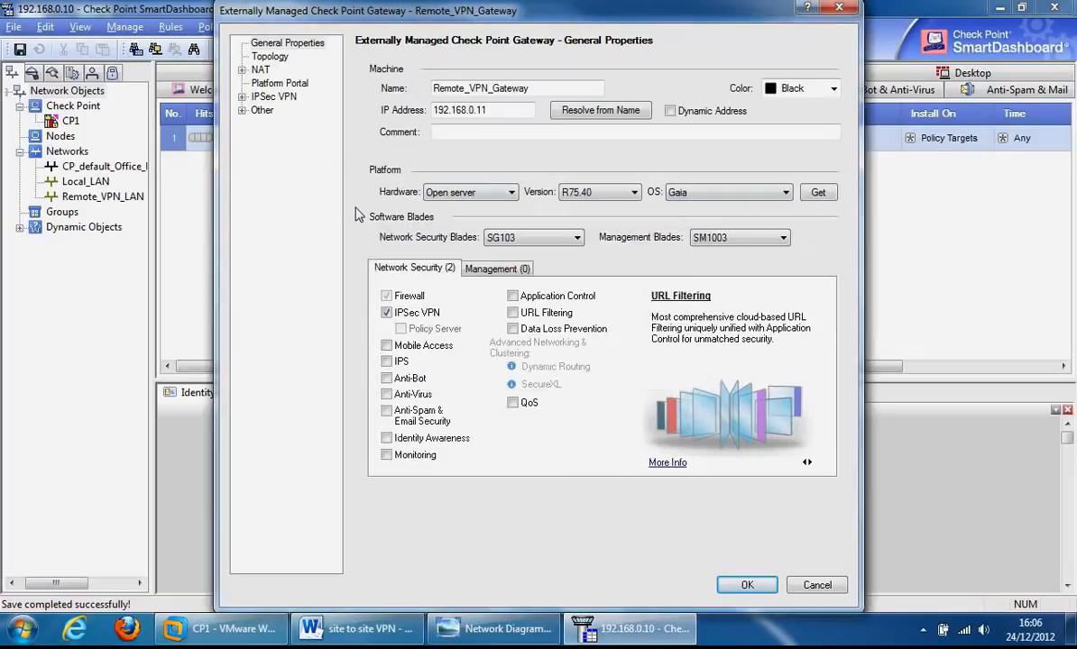
Add an interface named External to the gateway's topology with IP address 192.168.0.11 and net mask 255.255.255.0
click(248, 55)
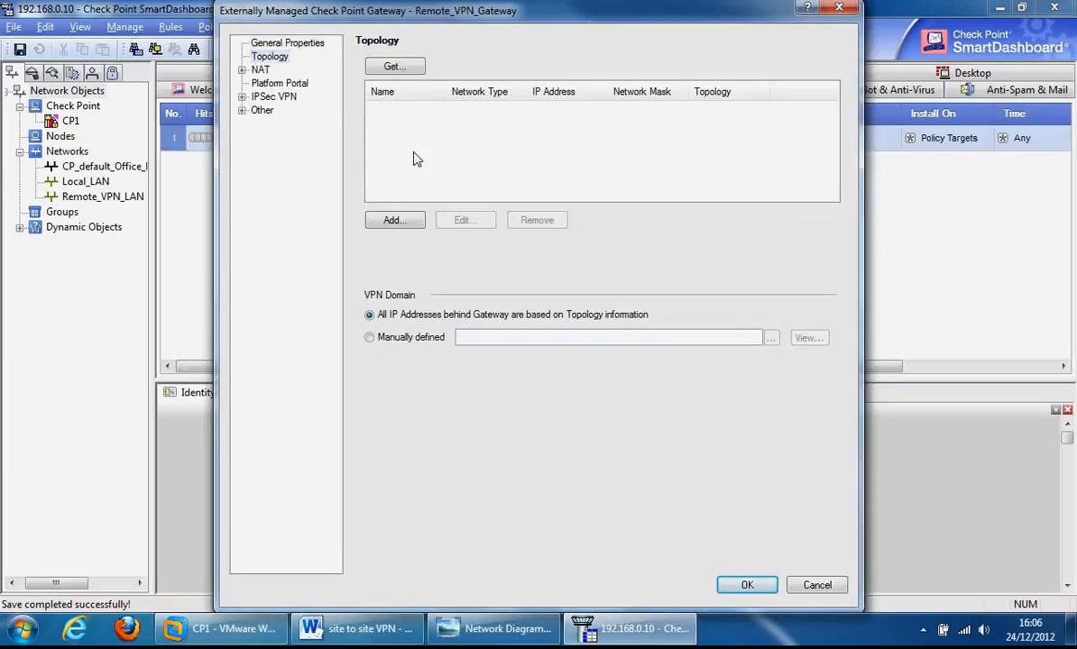
click(394, 220)
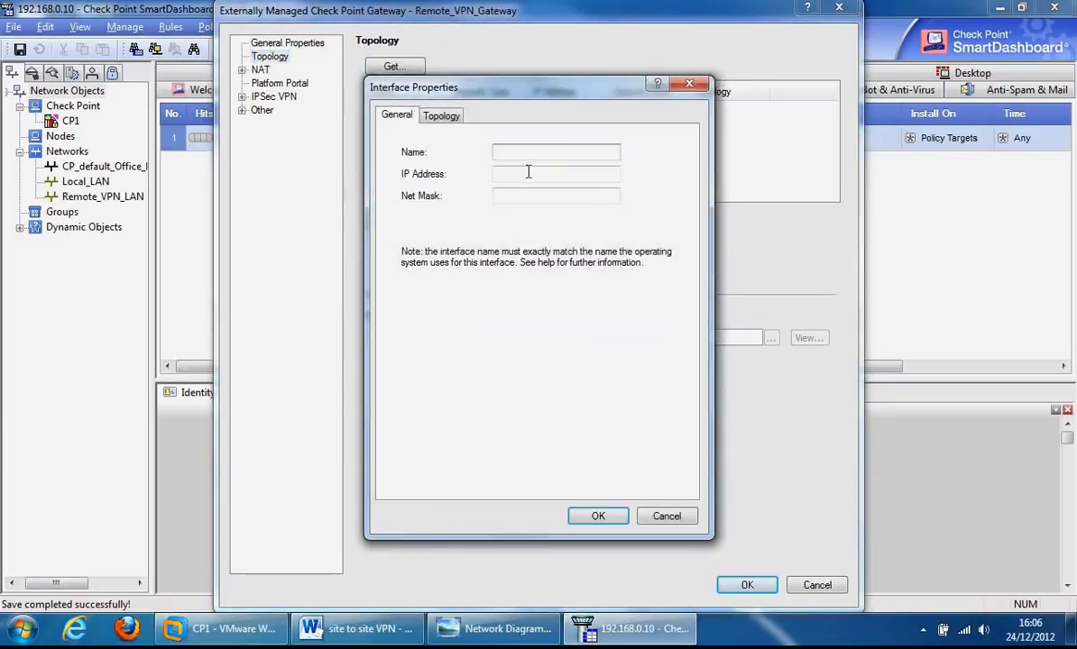
text(exteranl)
key(Tab)
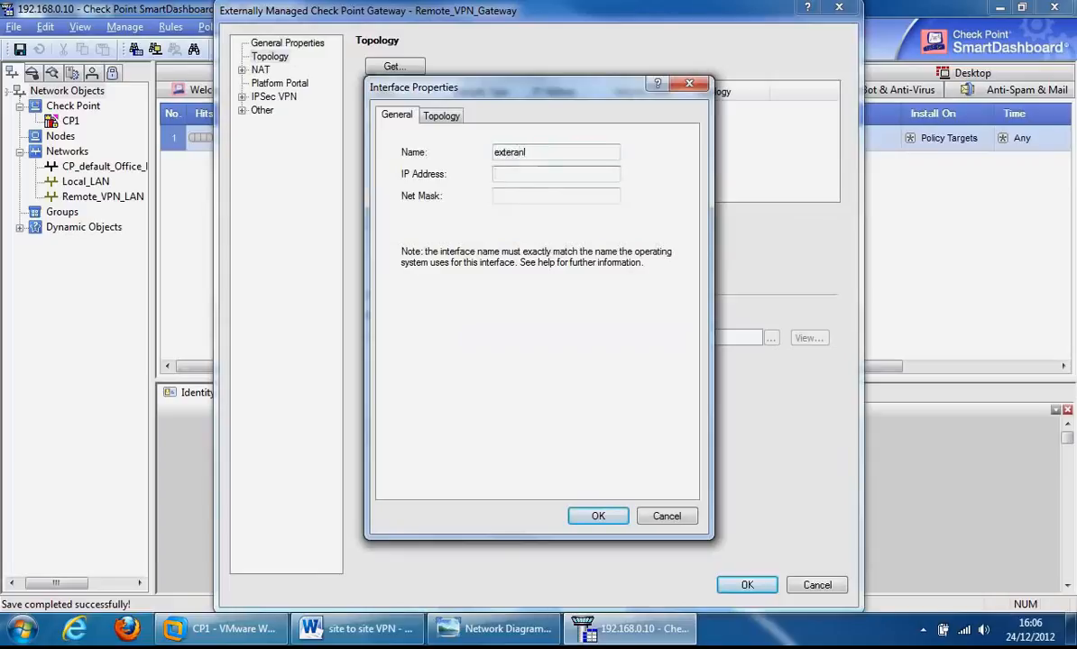
key(shift+Tab)
text(External)
key(Tab)
text(192.168.0.11)
key(Tab)
text(255.255.2)
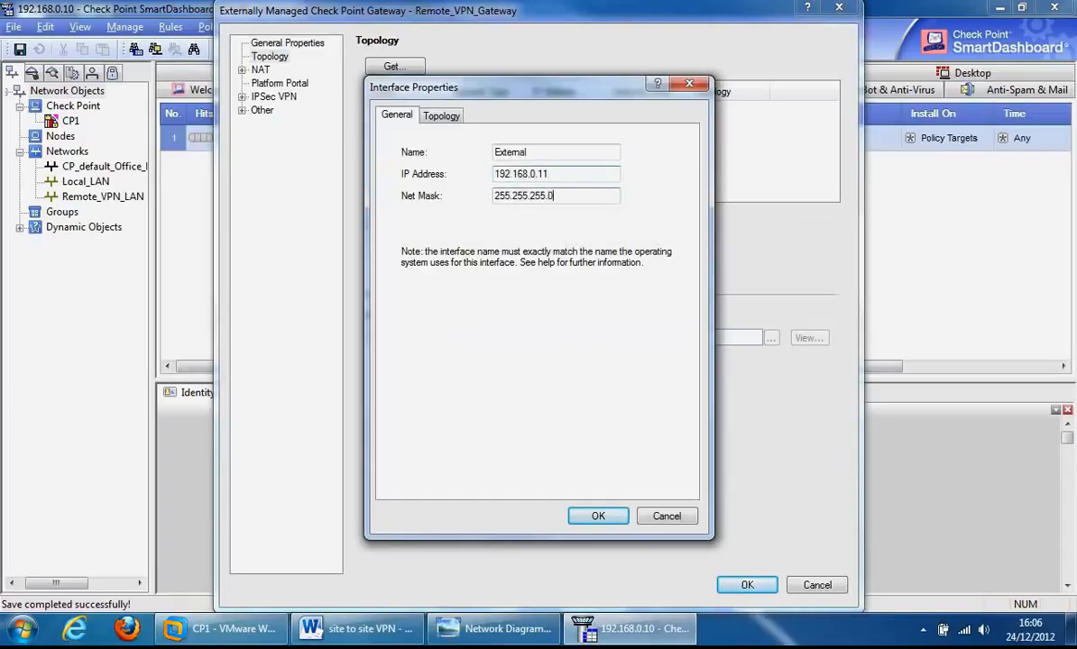
Define the new interface as External (leads out to the Internet), and save the interface and the gateway
click(425, 116)
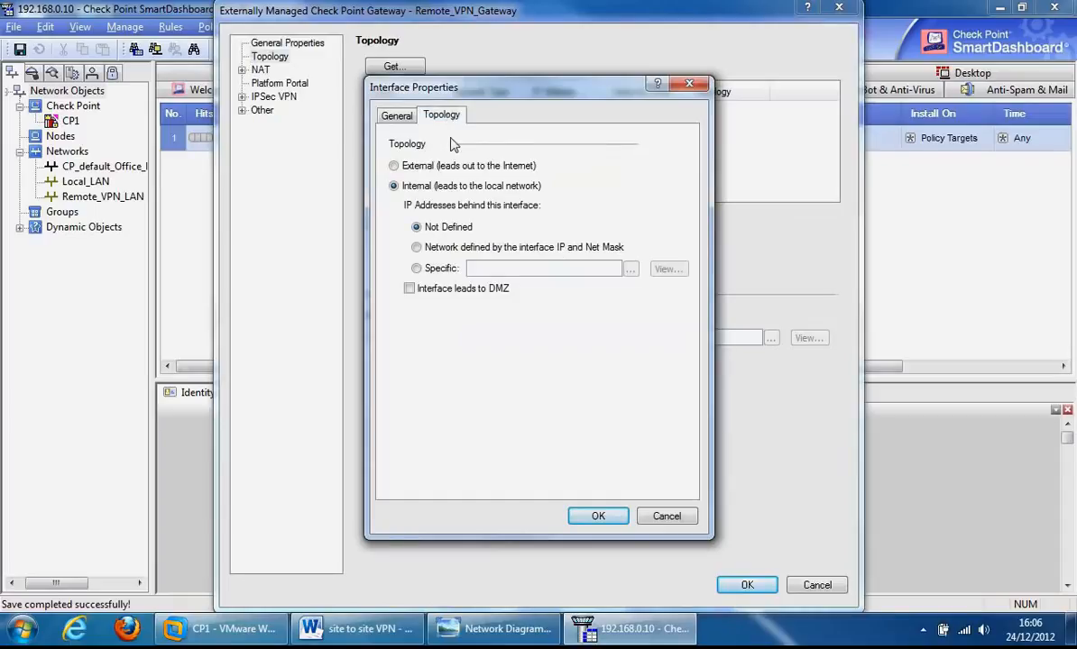
click(394, 167)
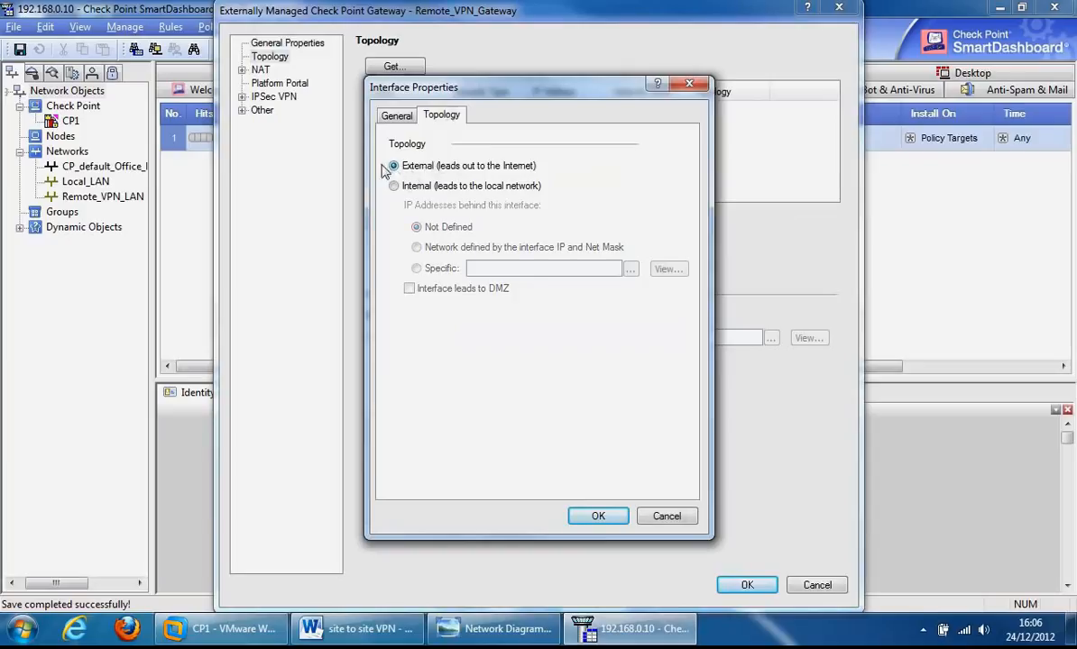
click(590, 517)
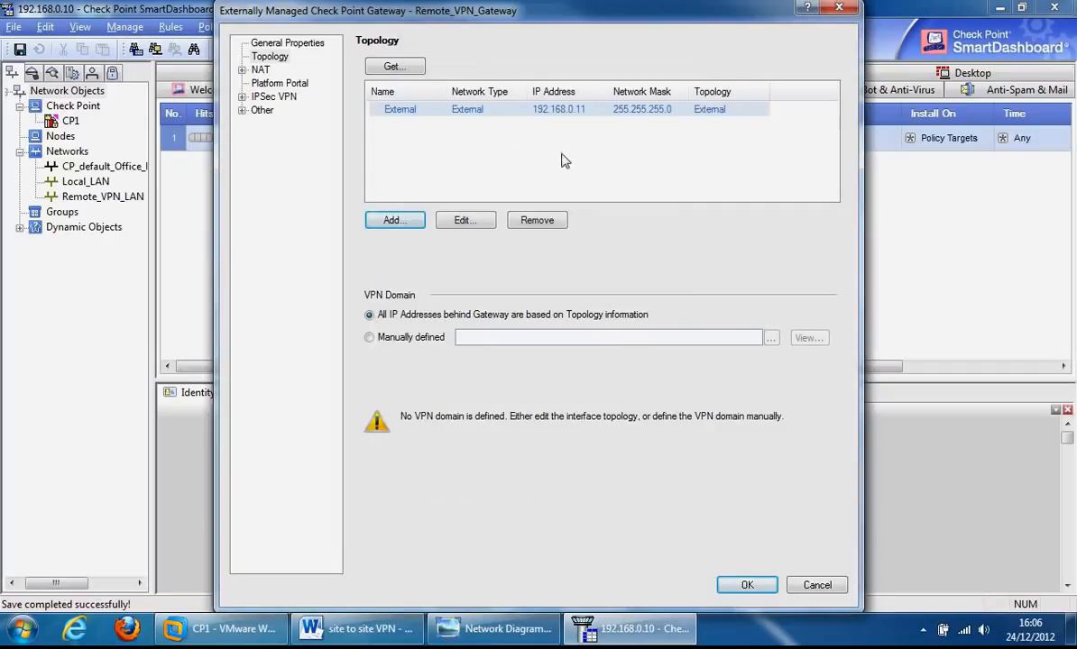
click(747, 586)
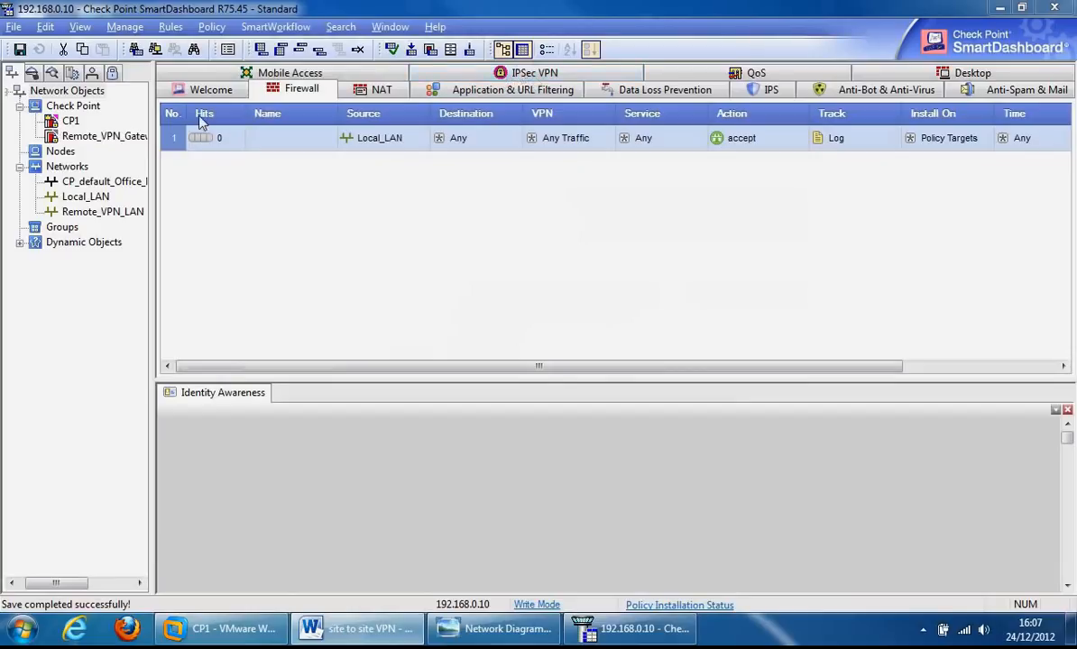
Create a new meshed IPSec VPN community named Site_Site_VPN
click(433, 74)
right_click(385, 142)
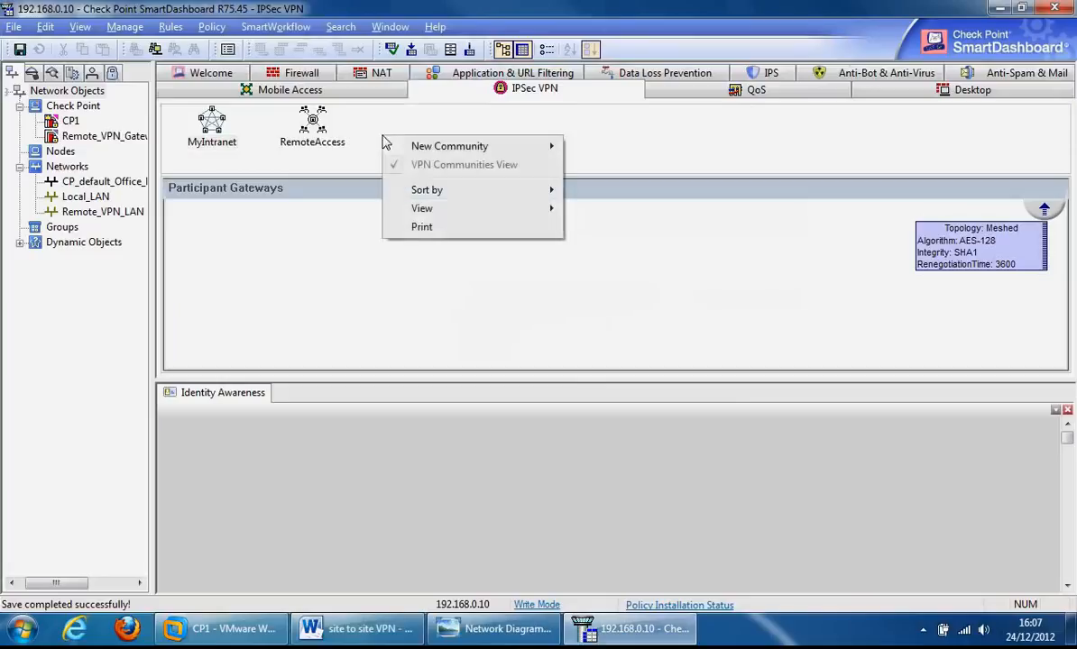
mouse_move(433, 147)
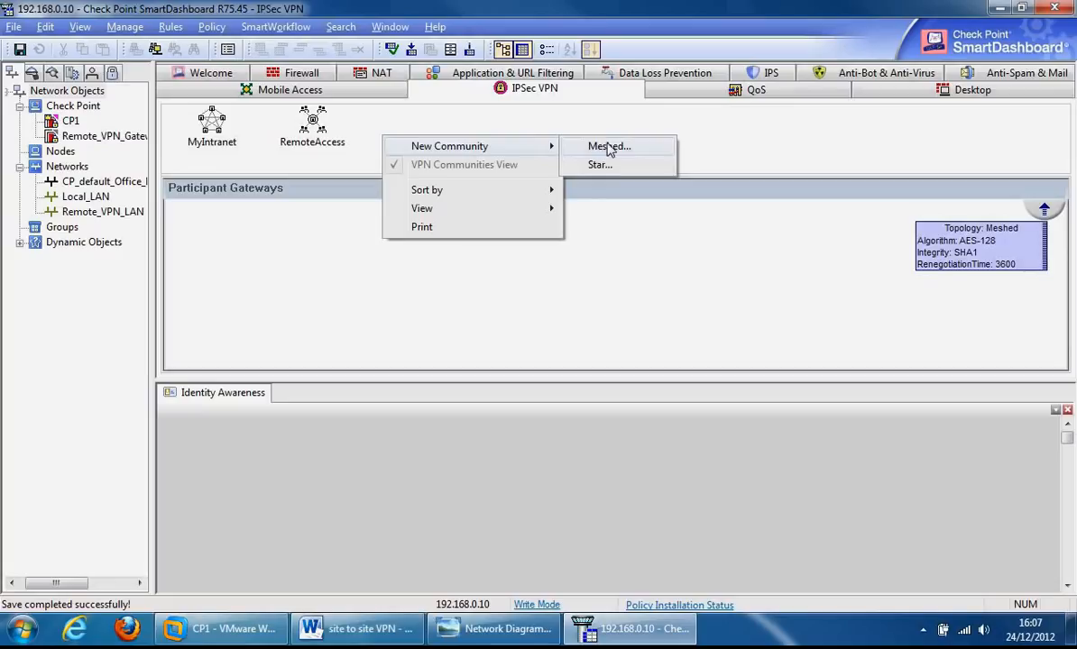
click(611, 149)
click(578, 143)
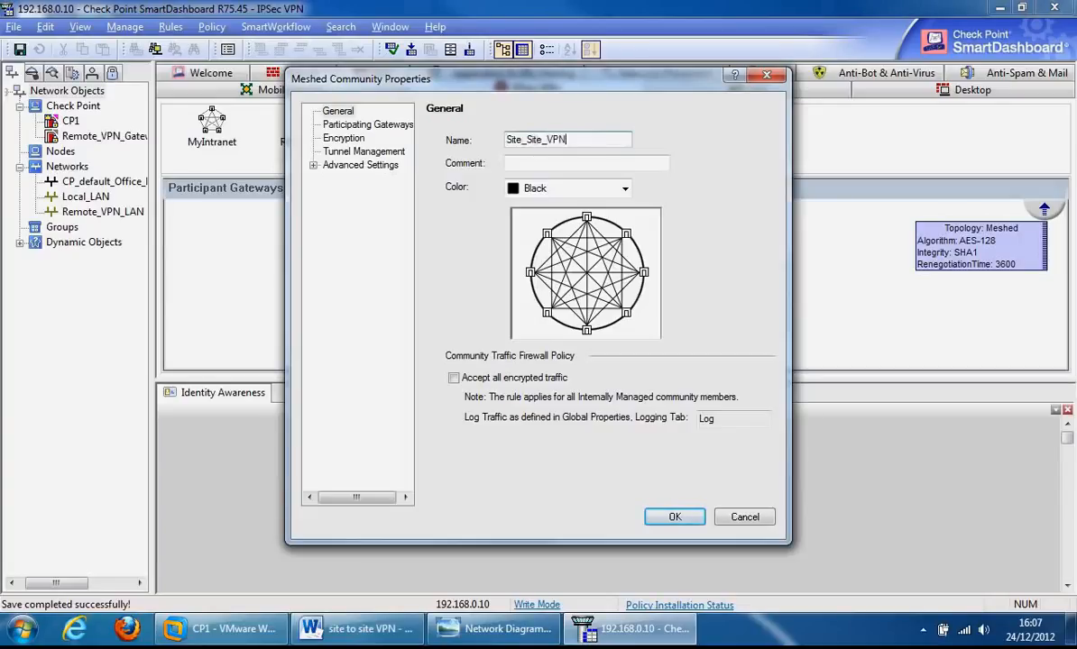
Add CP1 and Remote_VPN_Gateway as participating gateways of the Site_Site_VPN community
click(374, 125)
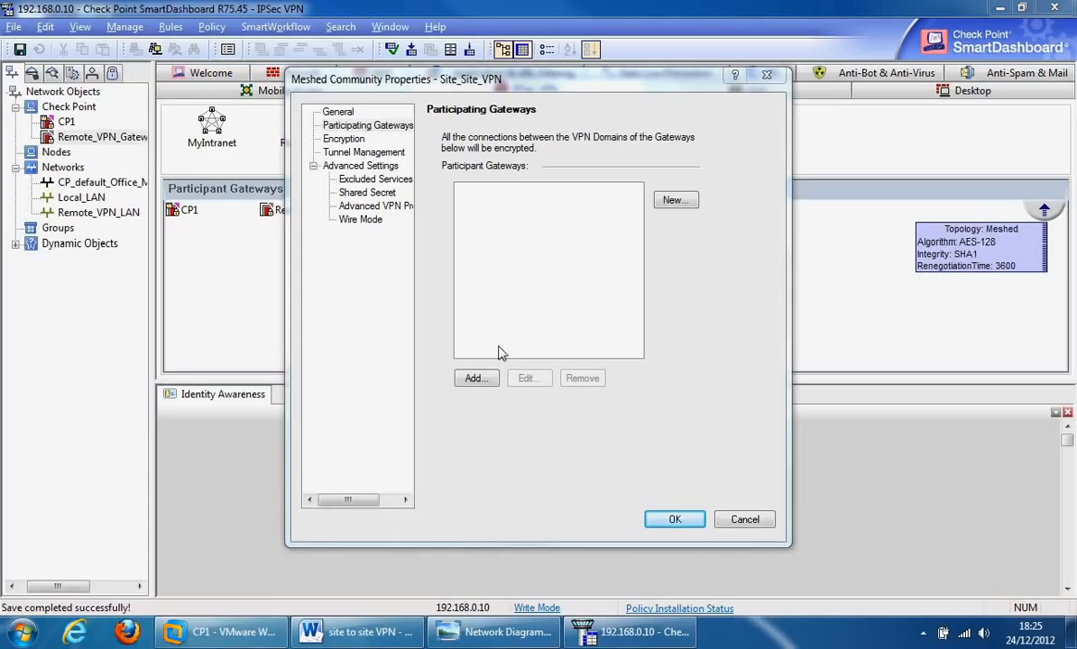
click(478, 379)
click(483, 213)
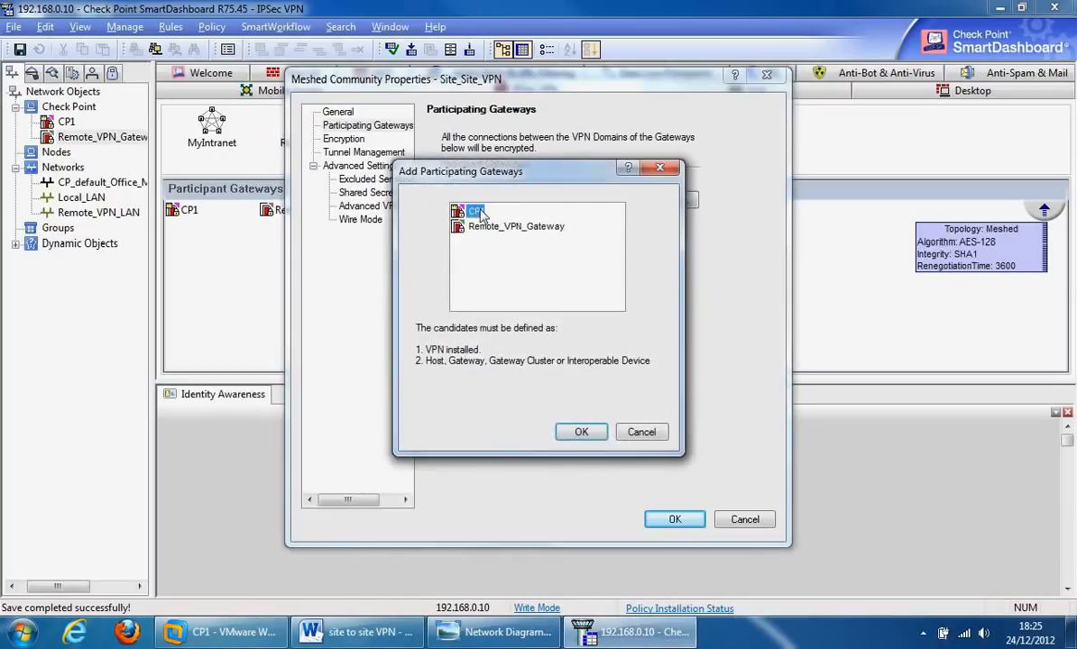
shift+click(481, 227)
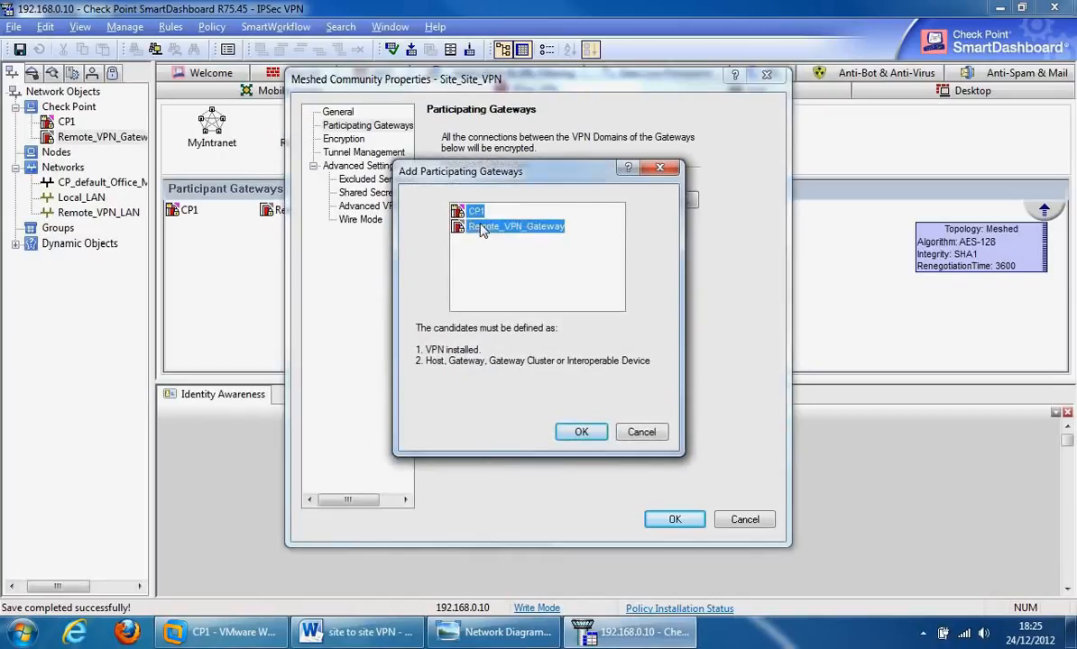
click(581, 433)
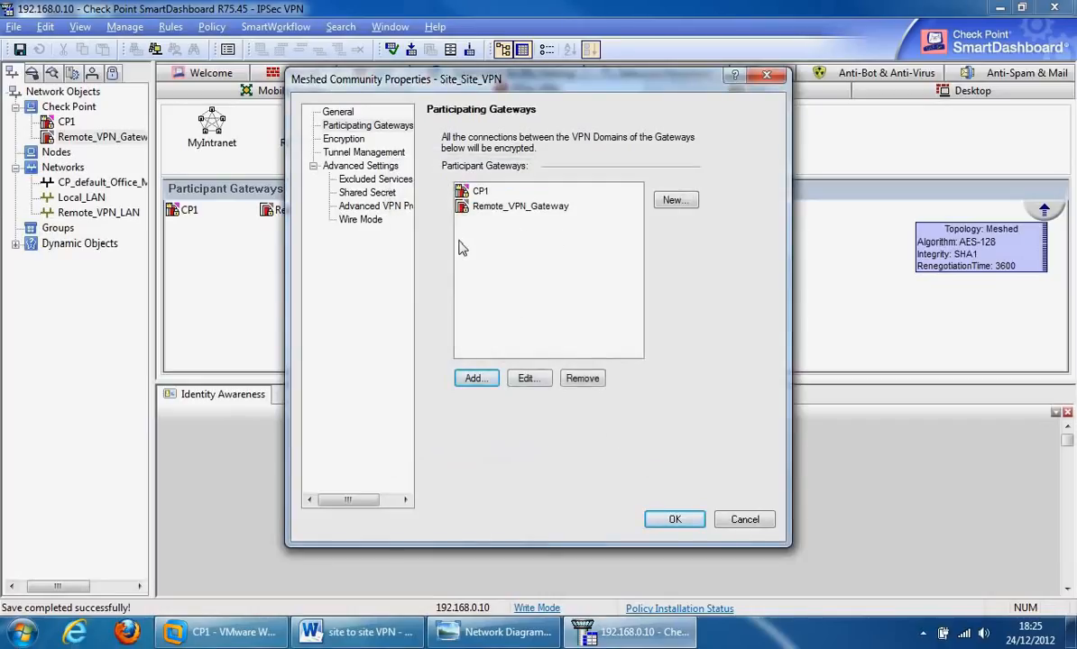
Examine the community's custom encryption suite, checking the available encryption and data integrity options for Phase 1 and Phase 2
click(344, 140)
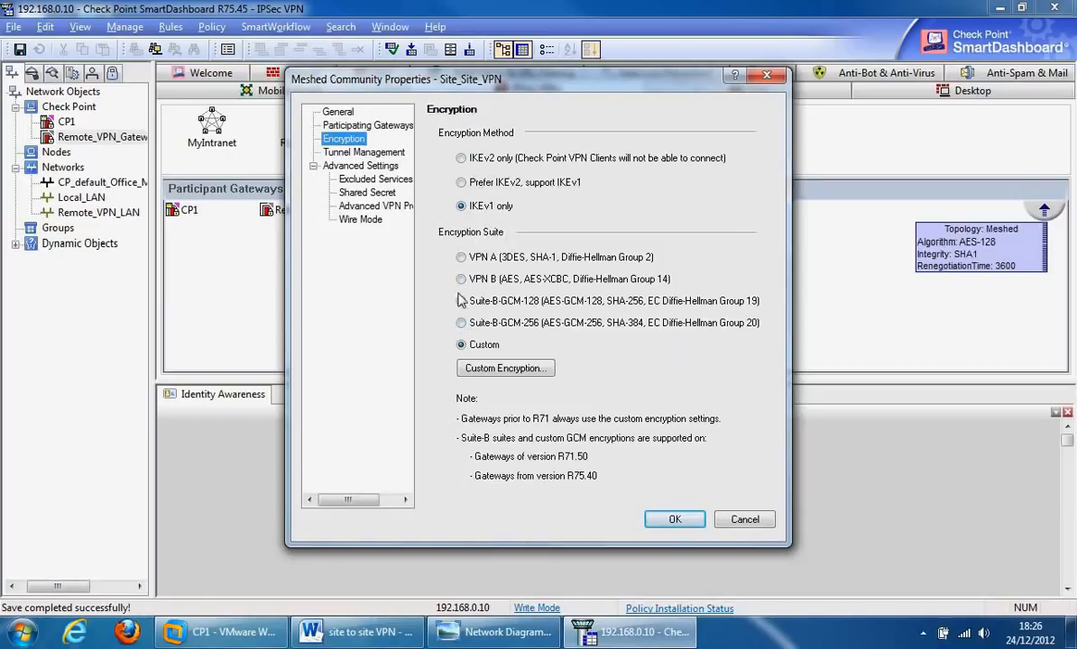
click(506, 368)
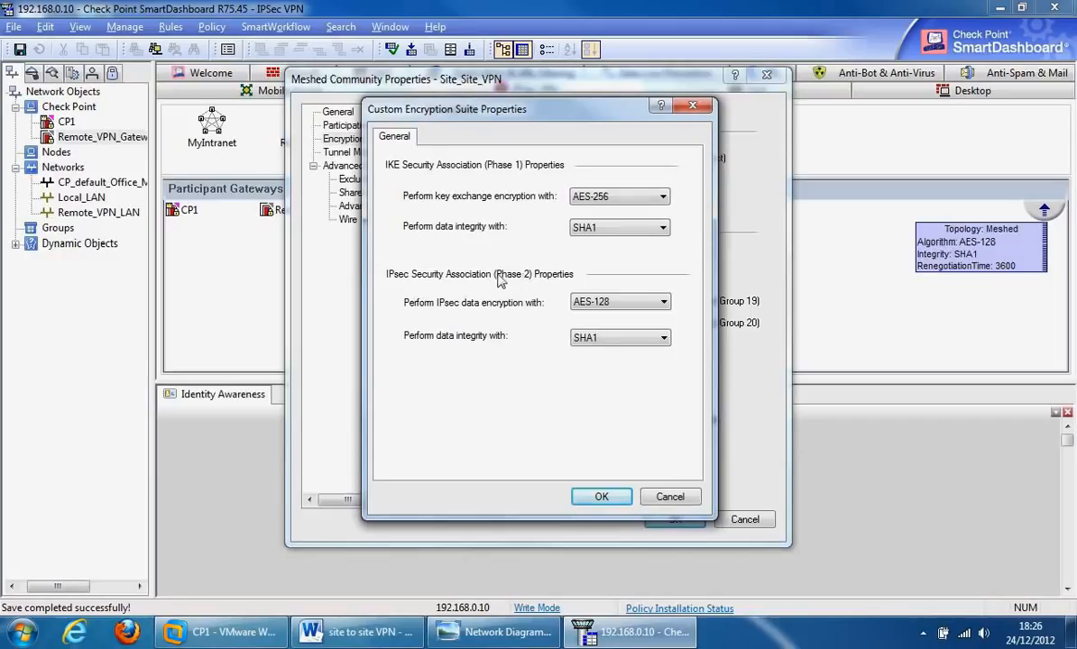
click(665, 198)
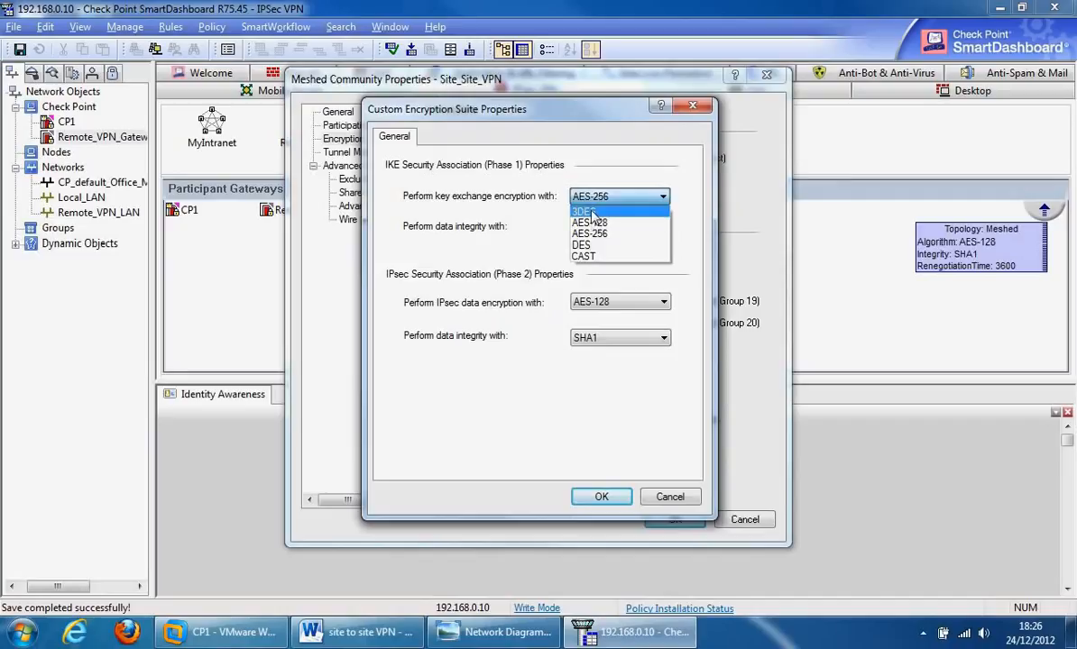
click(538, 231)
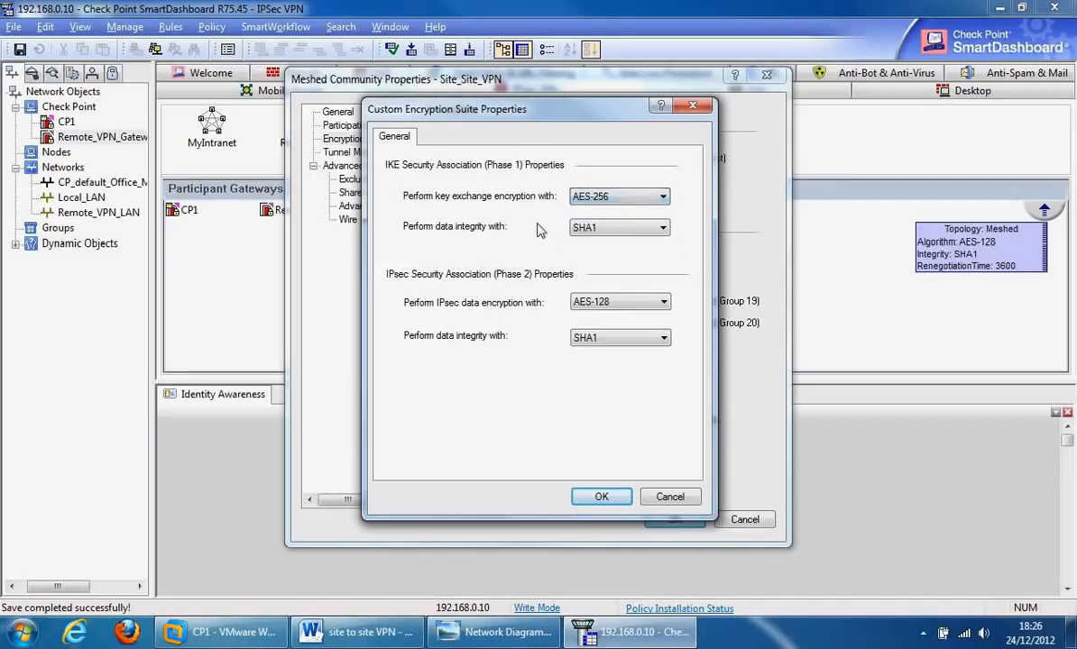
click(665, 230)
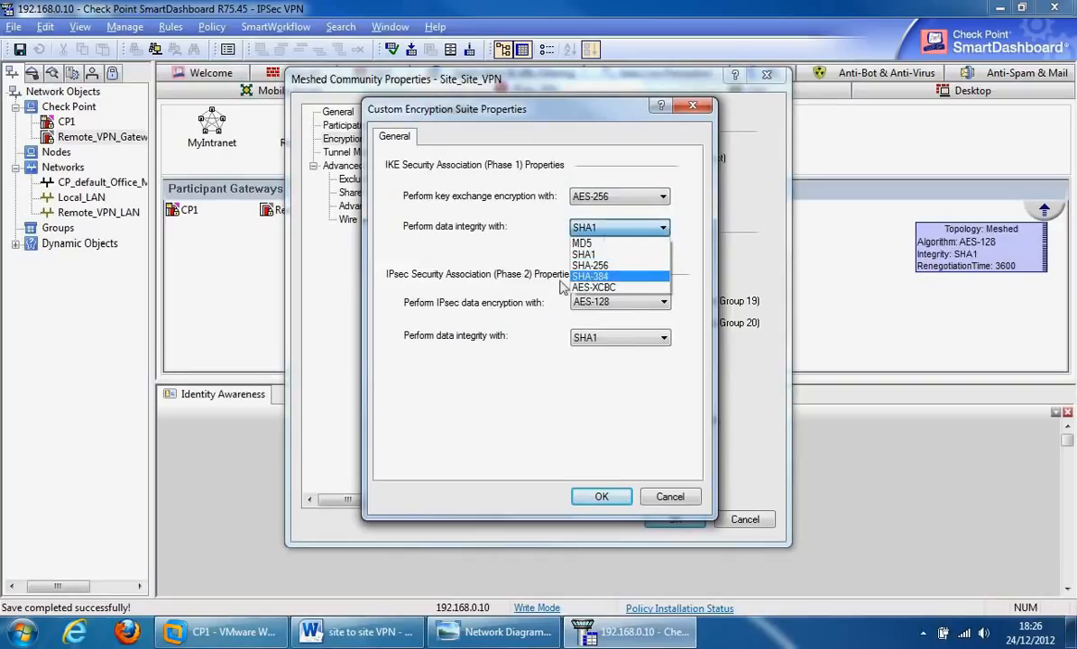
click(473, 283)
click(656, 304)
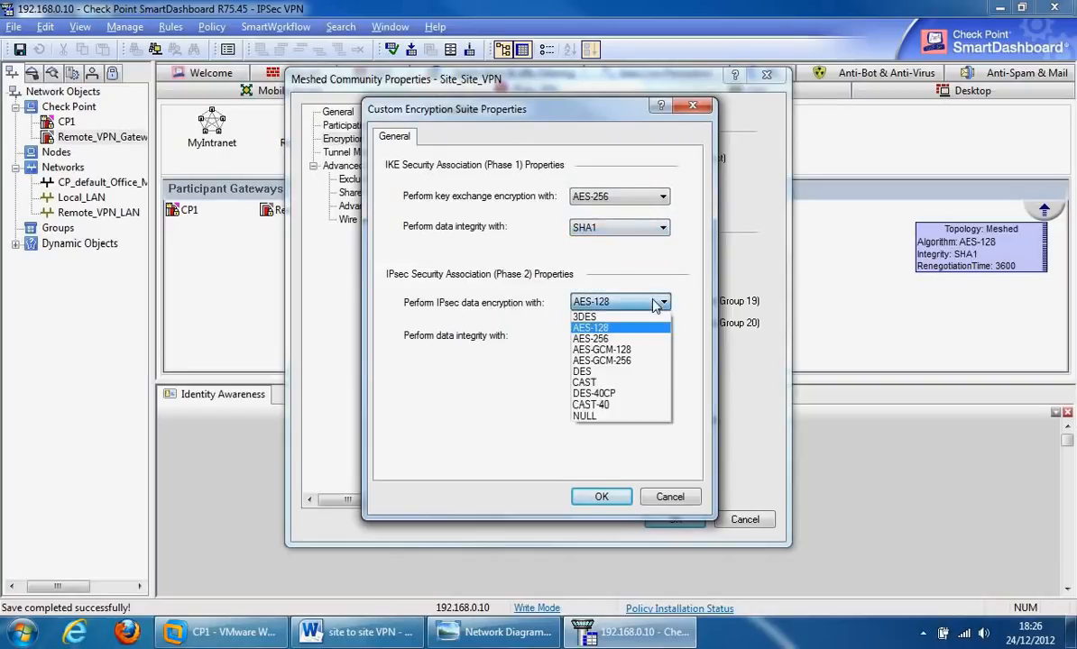
click(656, 305)
click(662, 339)
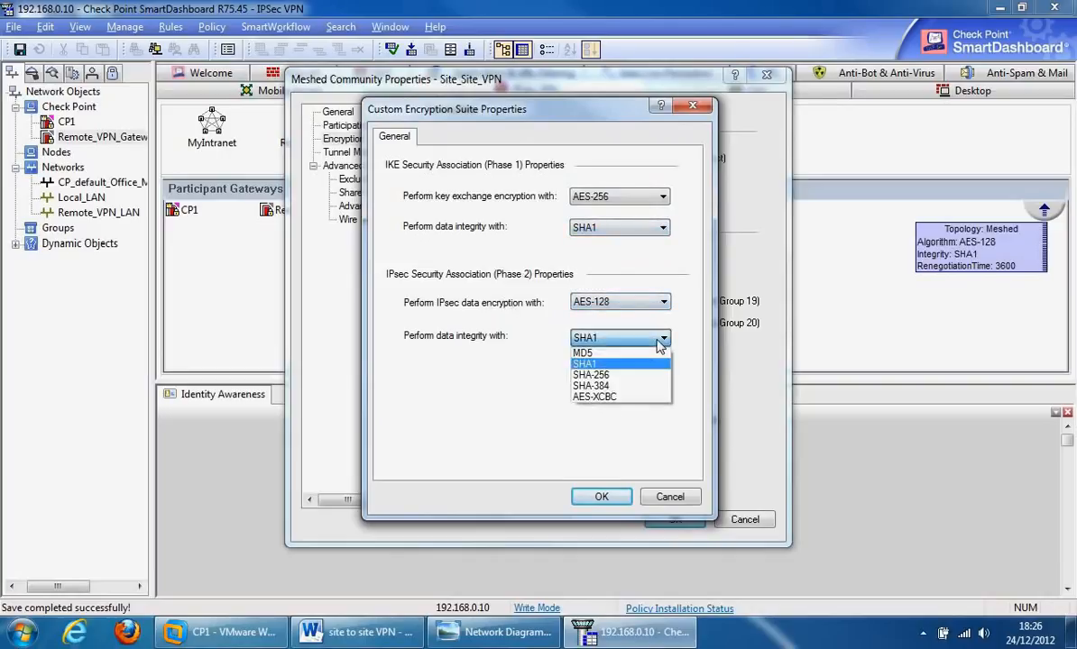
click(660, 346)
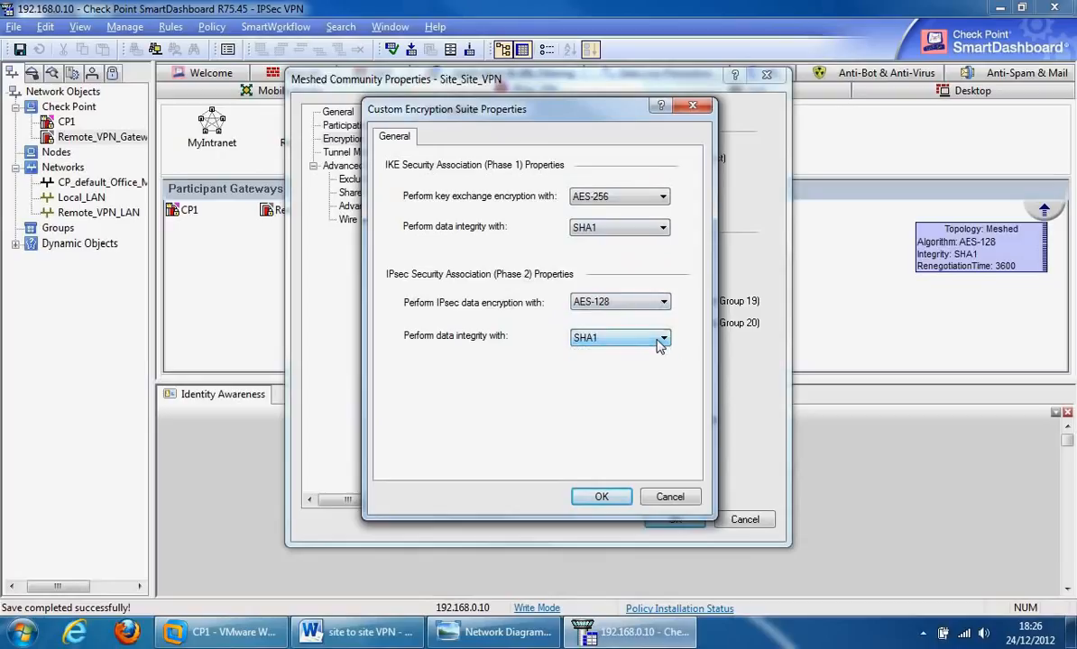
click(668, 496)
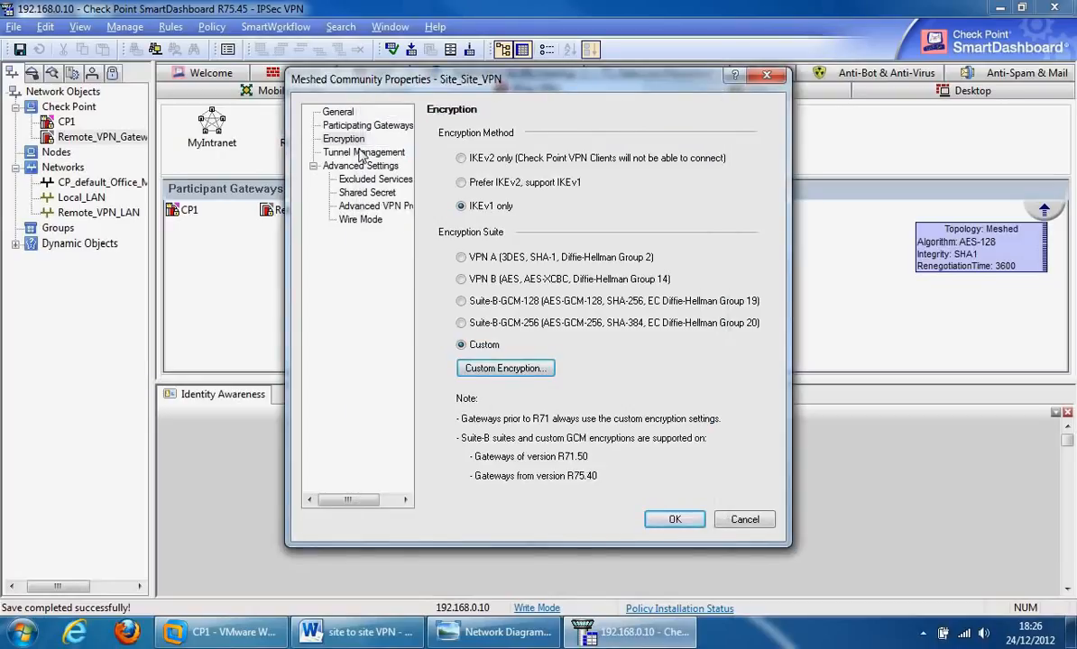
Enable permanent tunnels on all tunnels in the community, and check the excluded services
click(364, 153)
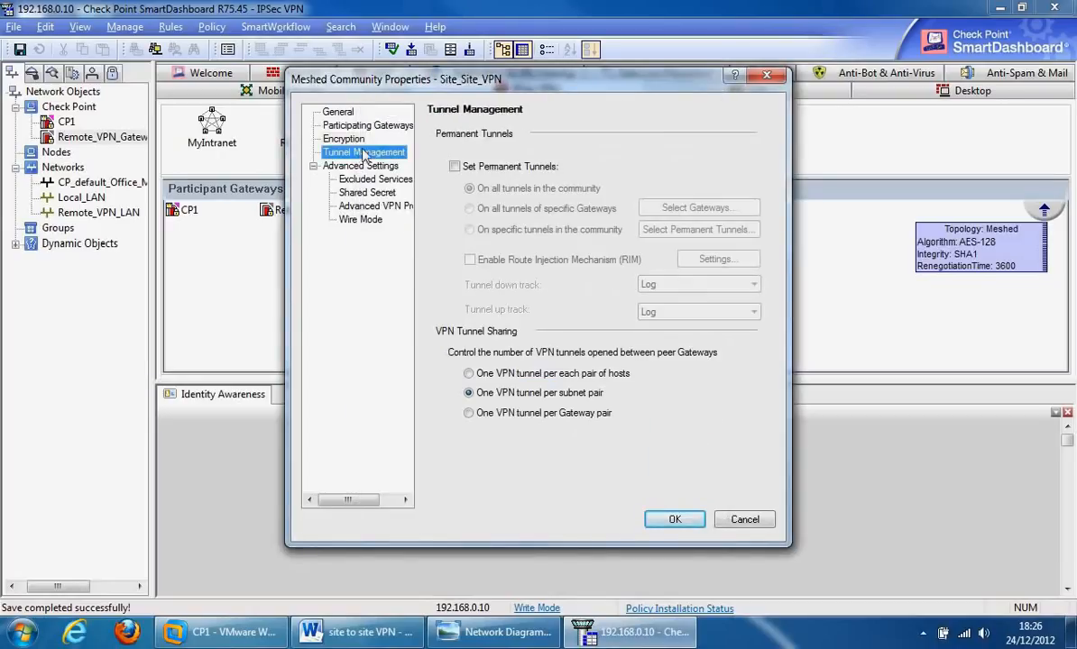
click(455, 167)
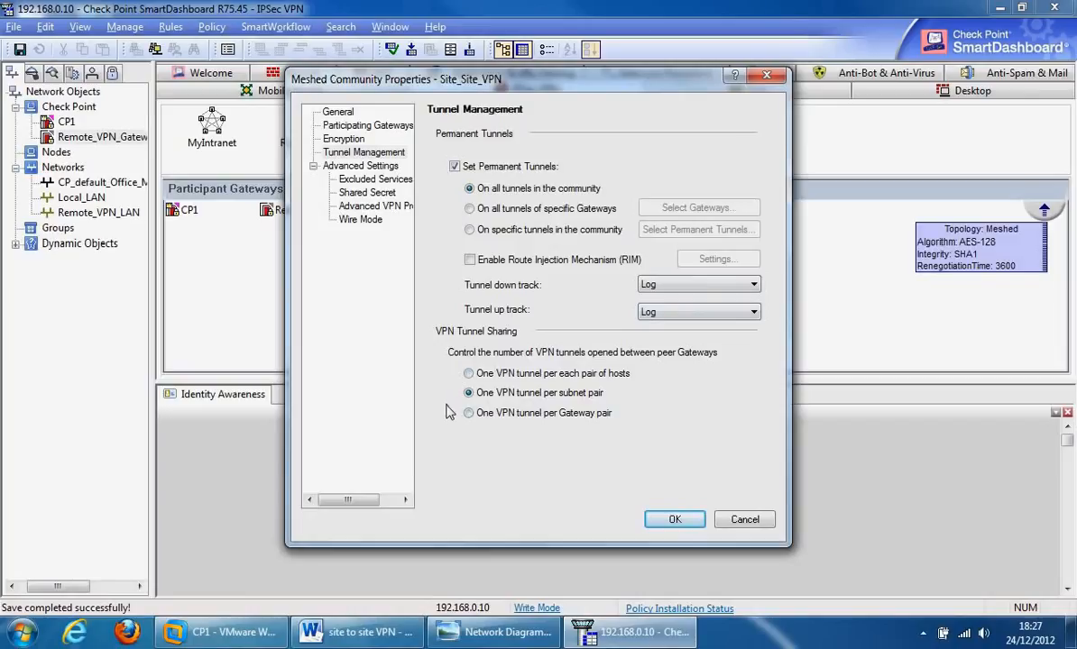
click(372, 181)
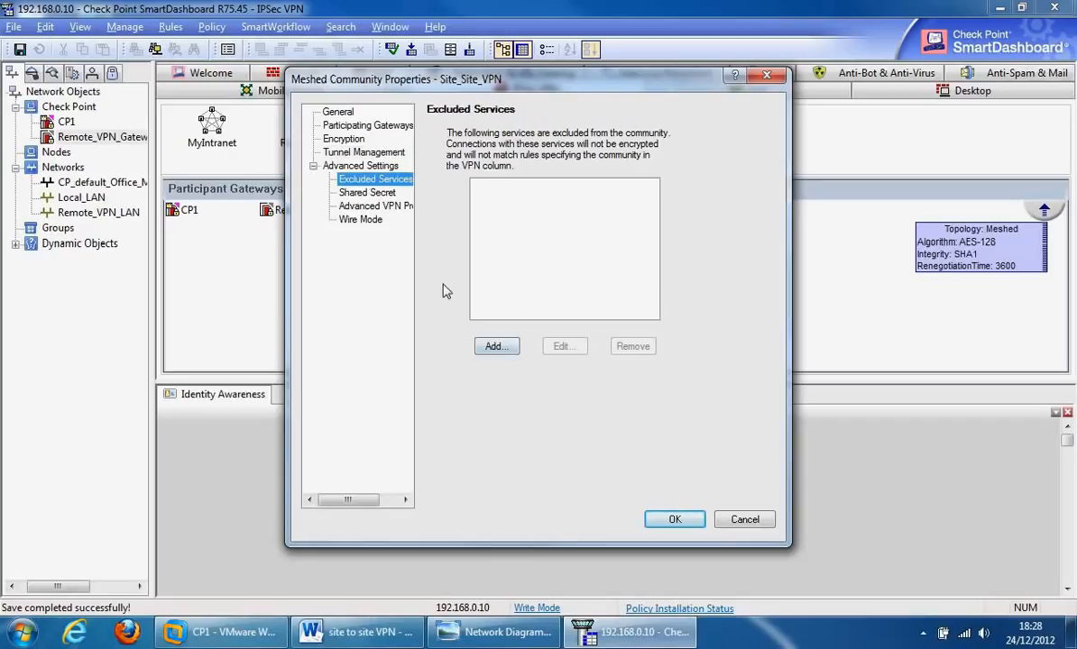
Use only a shared secret for all external members and enter the shared secret for Remote_VPN_Gateway
click(365, 193)
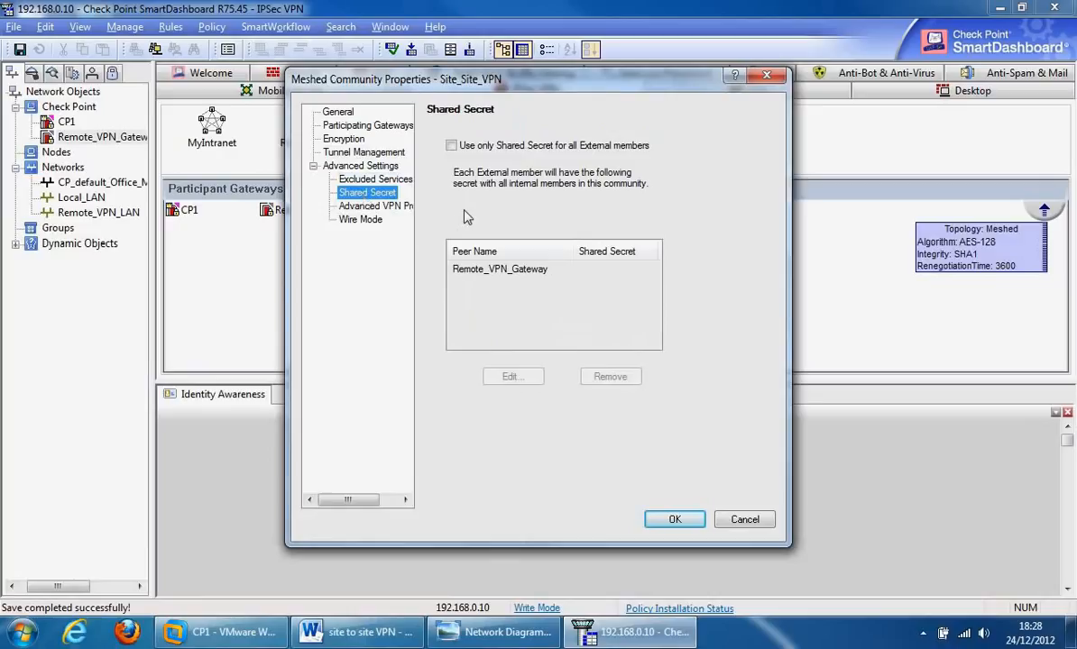
click(451, 147)
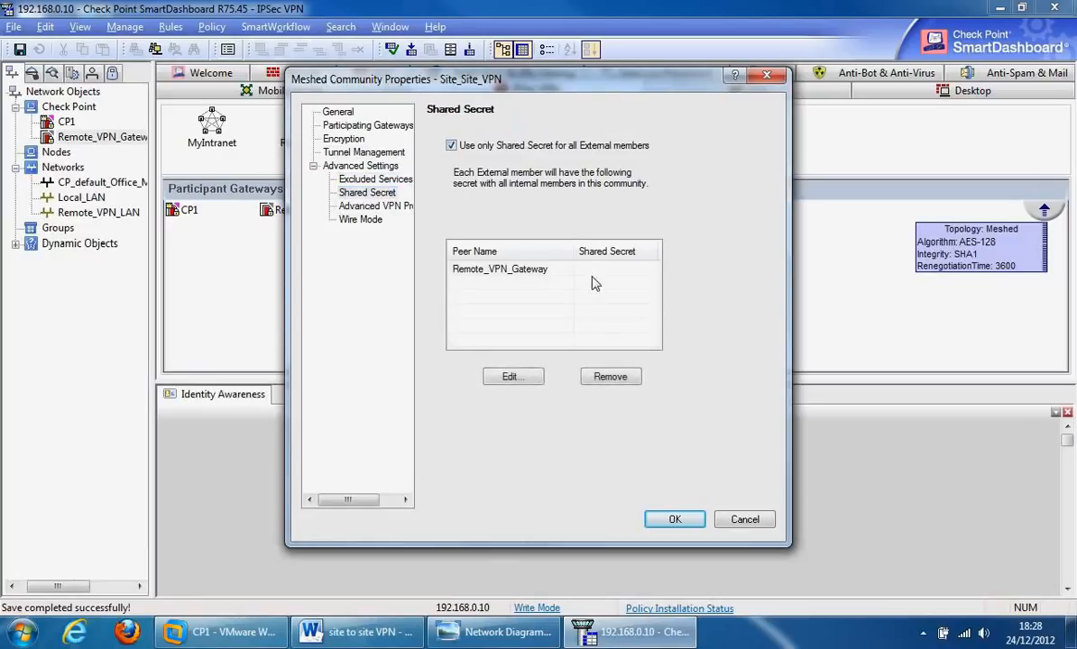
double_click(561, 272)
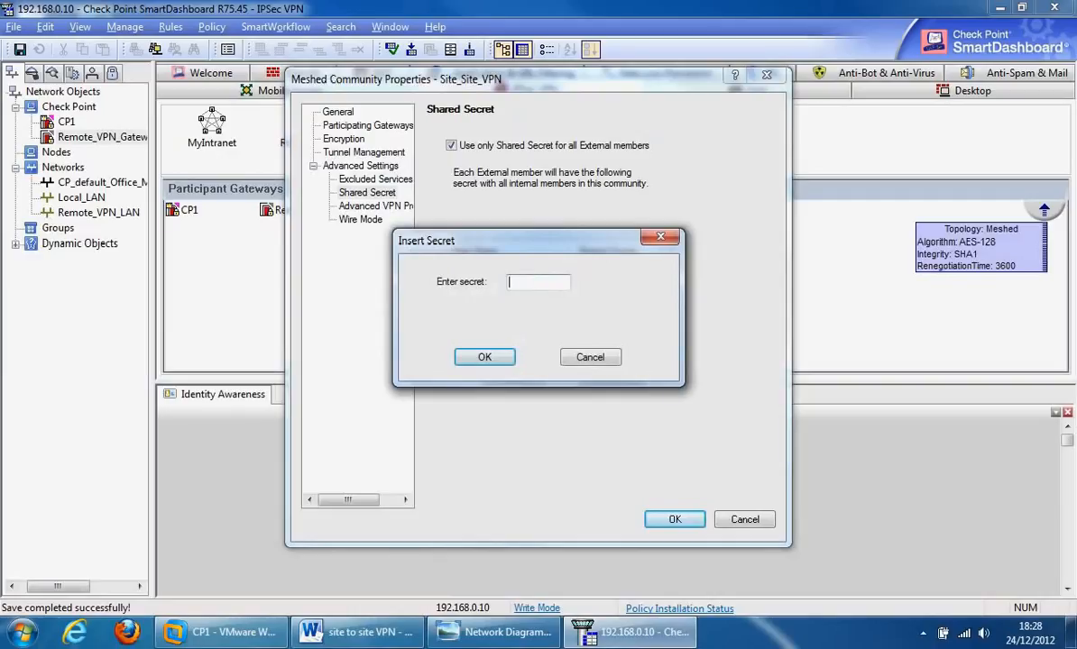
text(********)
click(485, 358)
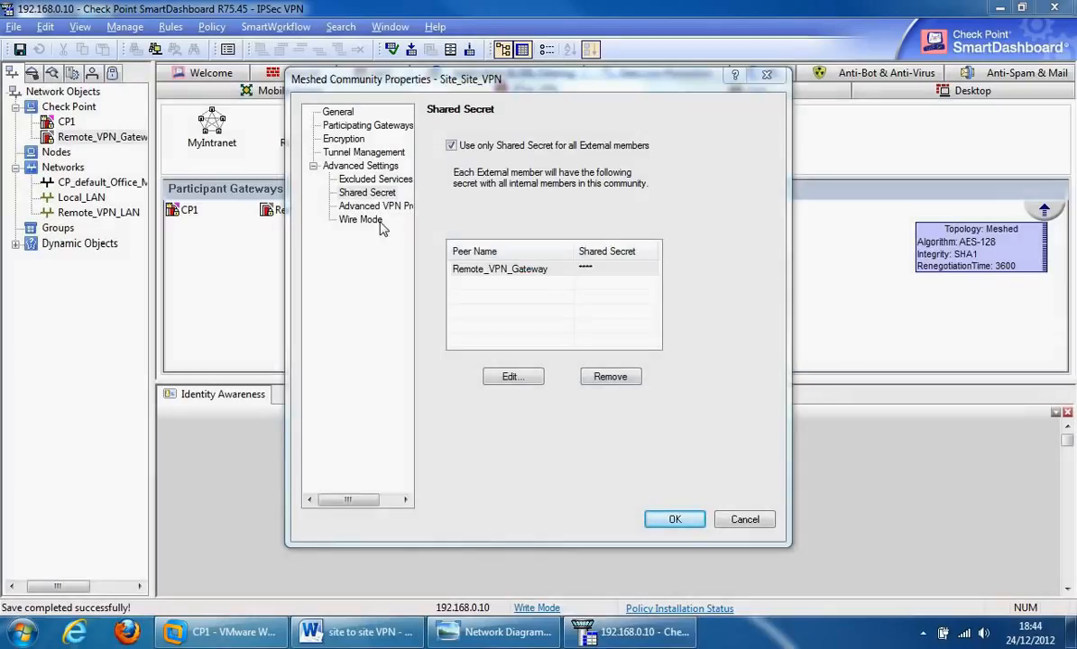
Review the community's advanced VPN properties, including the Phase 1 Diffie-Hellman groups and the option to disable NAT inside the community
click(350, 204)
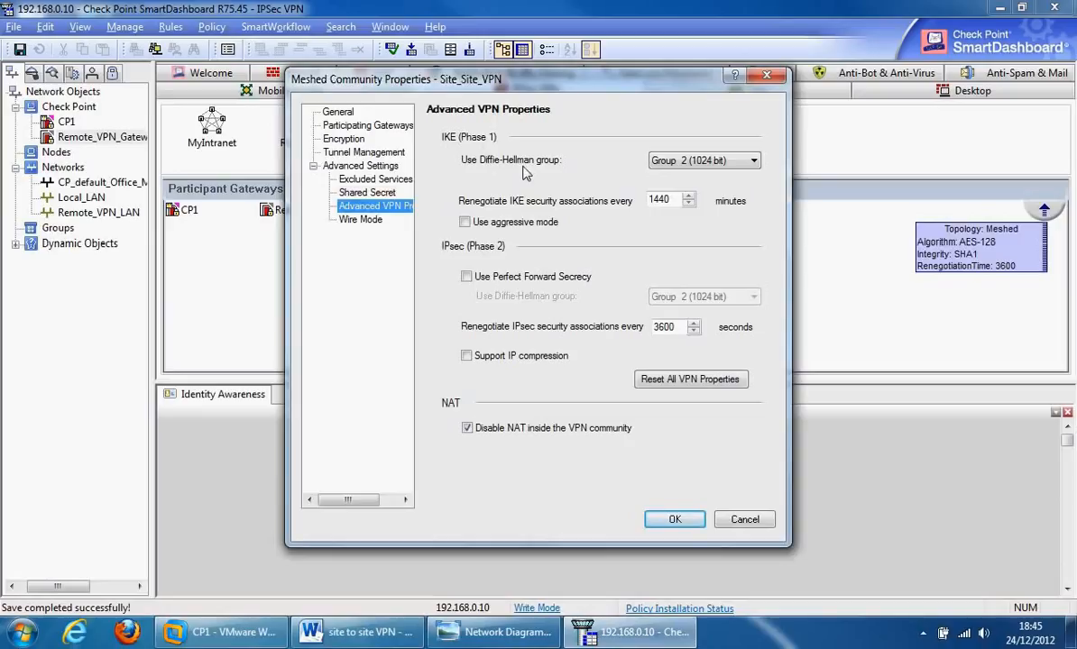
click(740, 169)
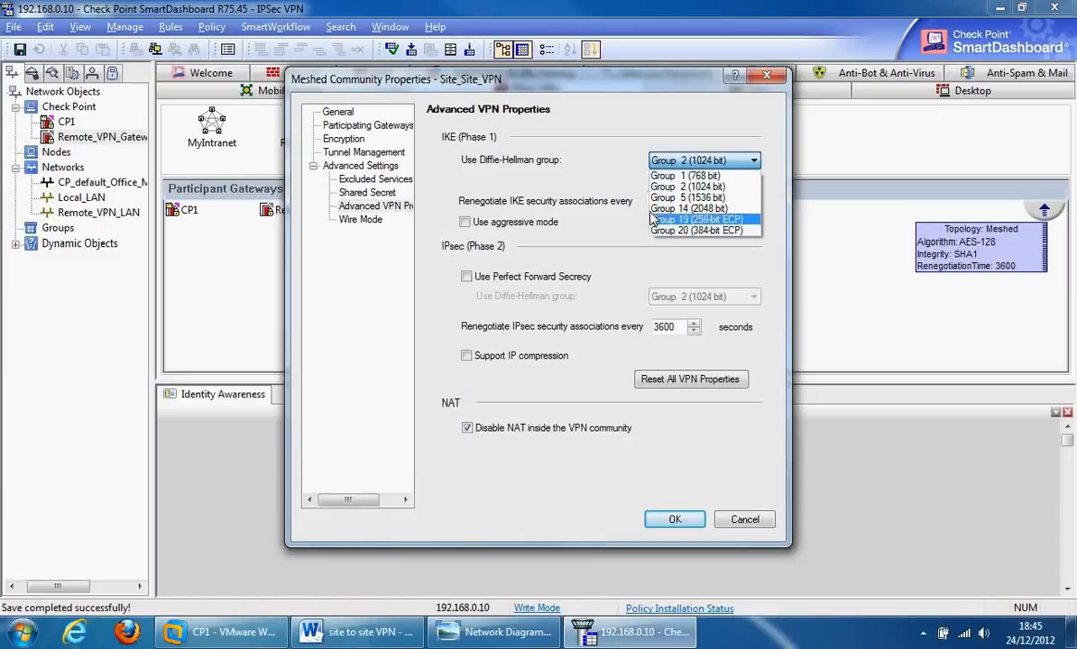
click(580, 187)
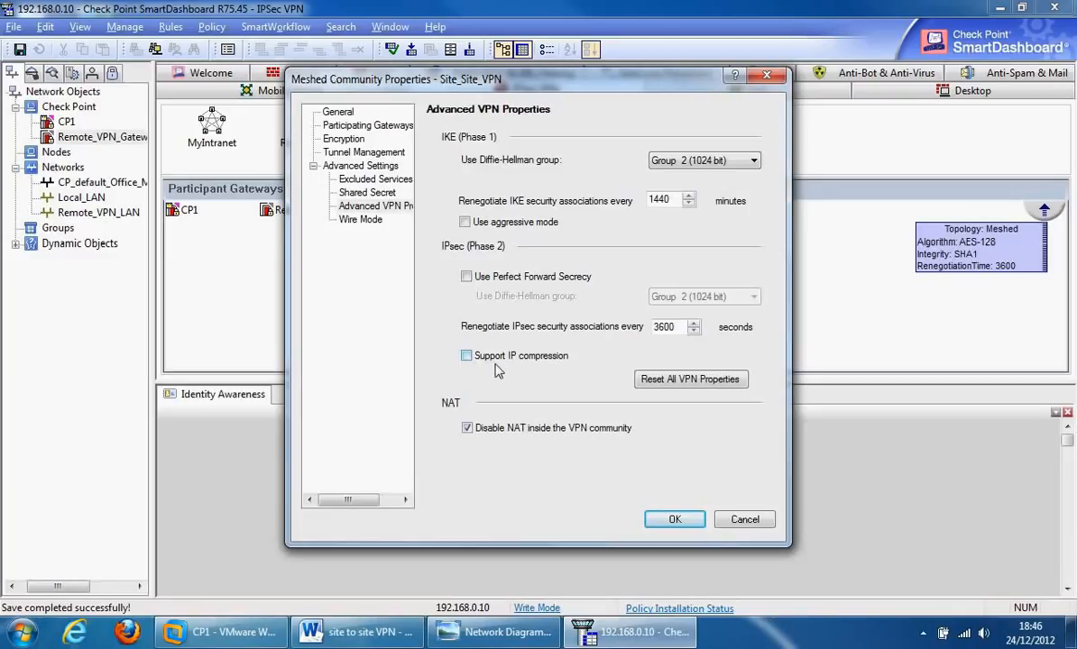
click(467, 430)
click(467, 429)
Check the Wire Mode settings and save the Site_Site_VPN community, continuing despite a member without a defined VPN domain
click(358, 222)
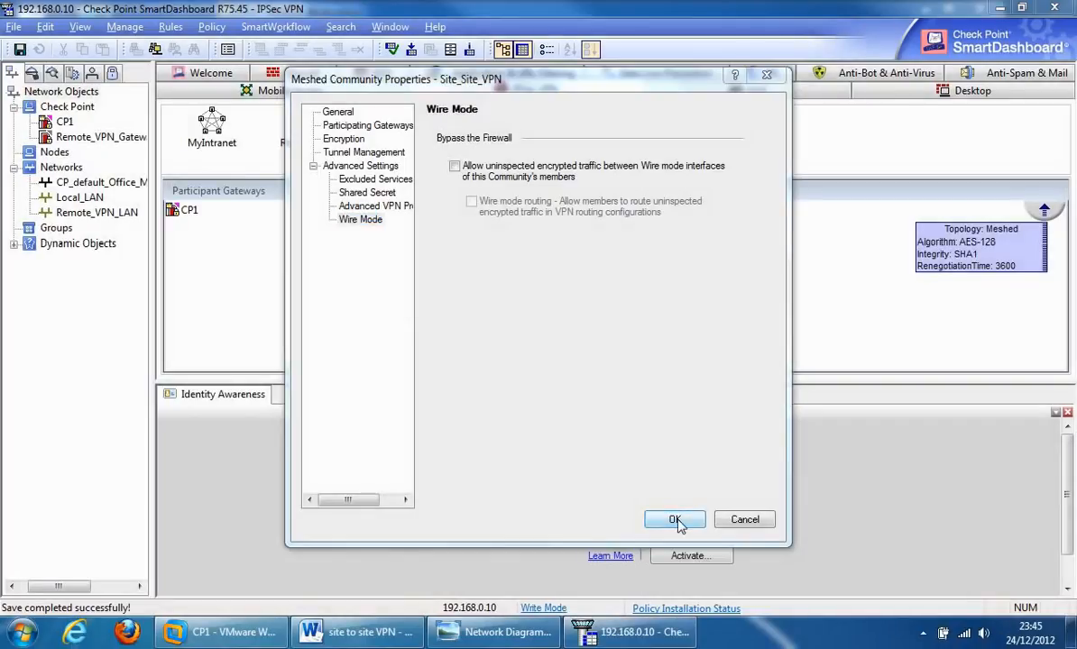
click(675, 522)
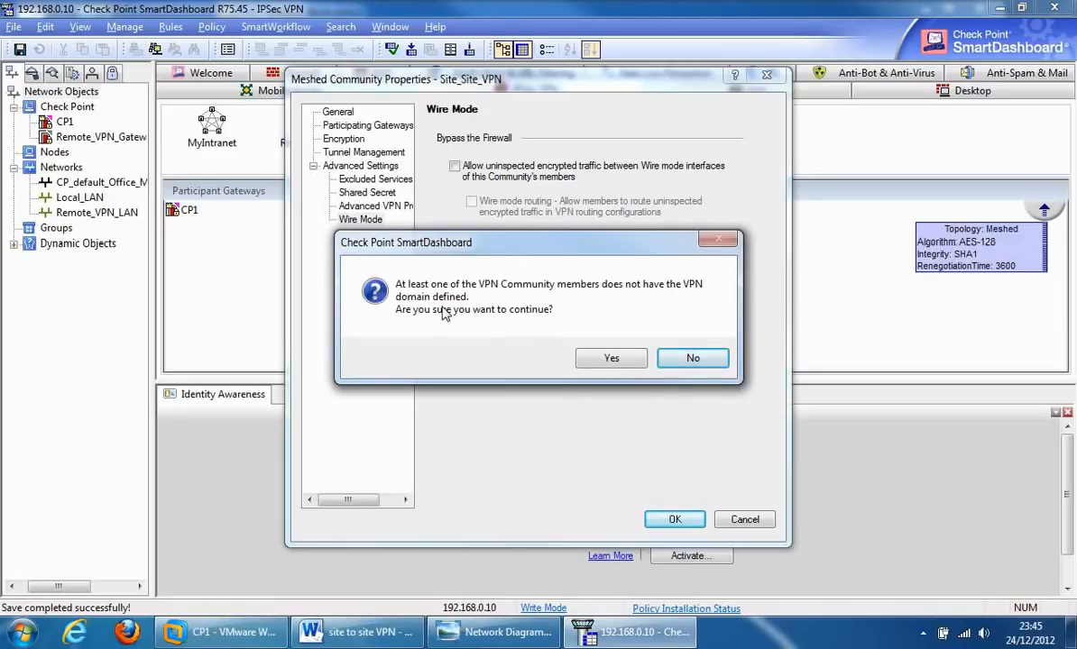
click(609, 359)
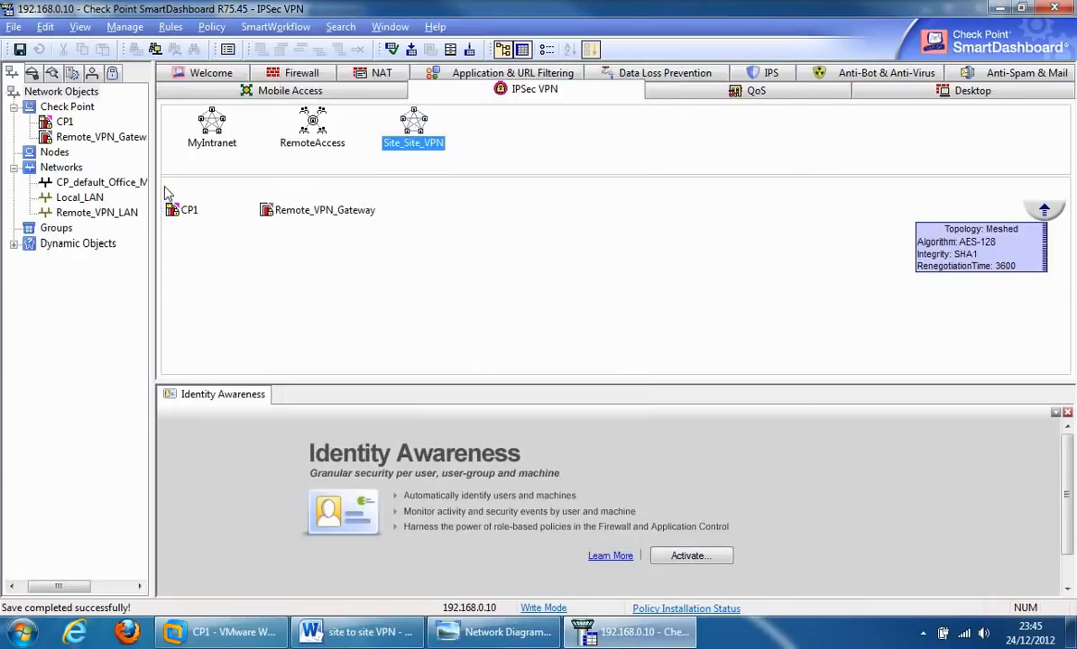
Check the VPN domain in CP1's topology settings and close the gateway's properties
double_click(54, 123)
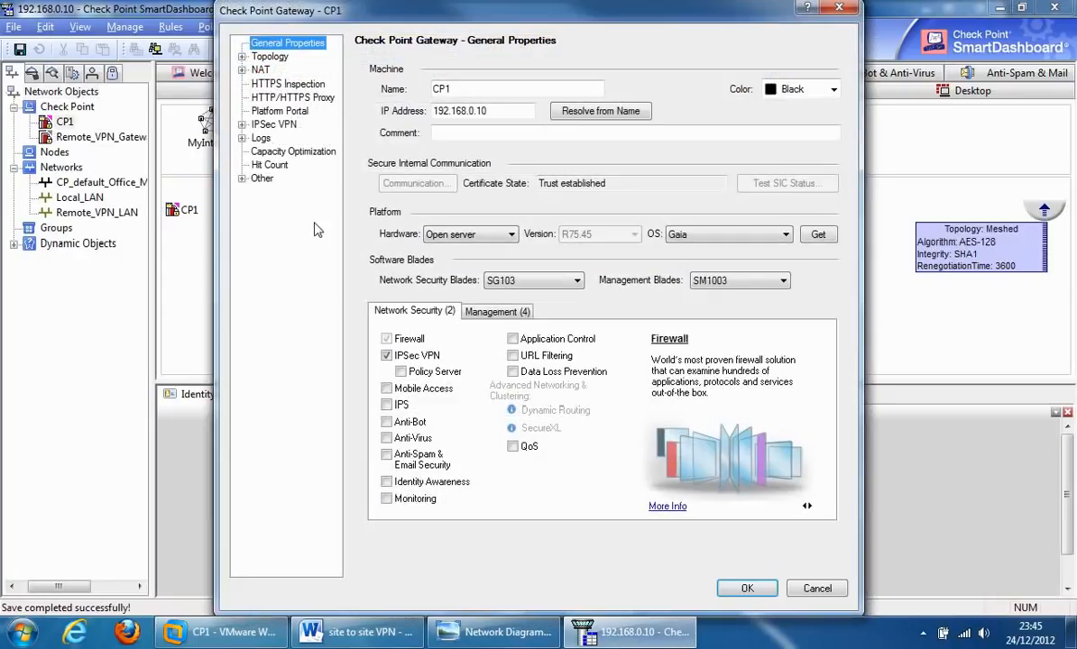
click(267, 57)
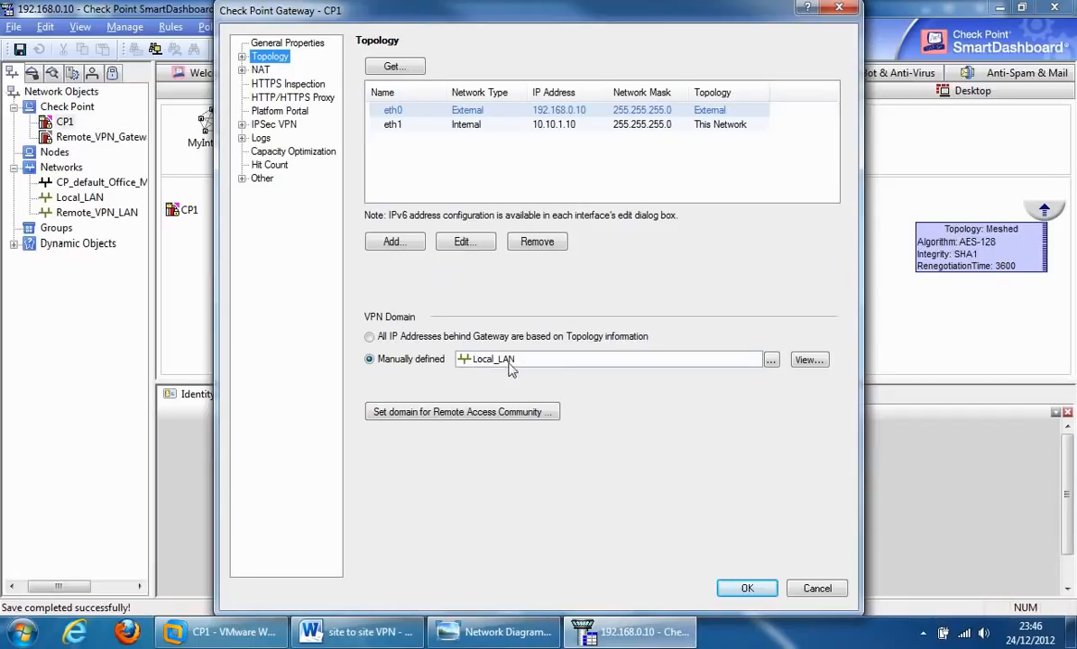
click(747, 589)
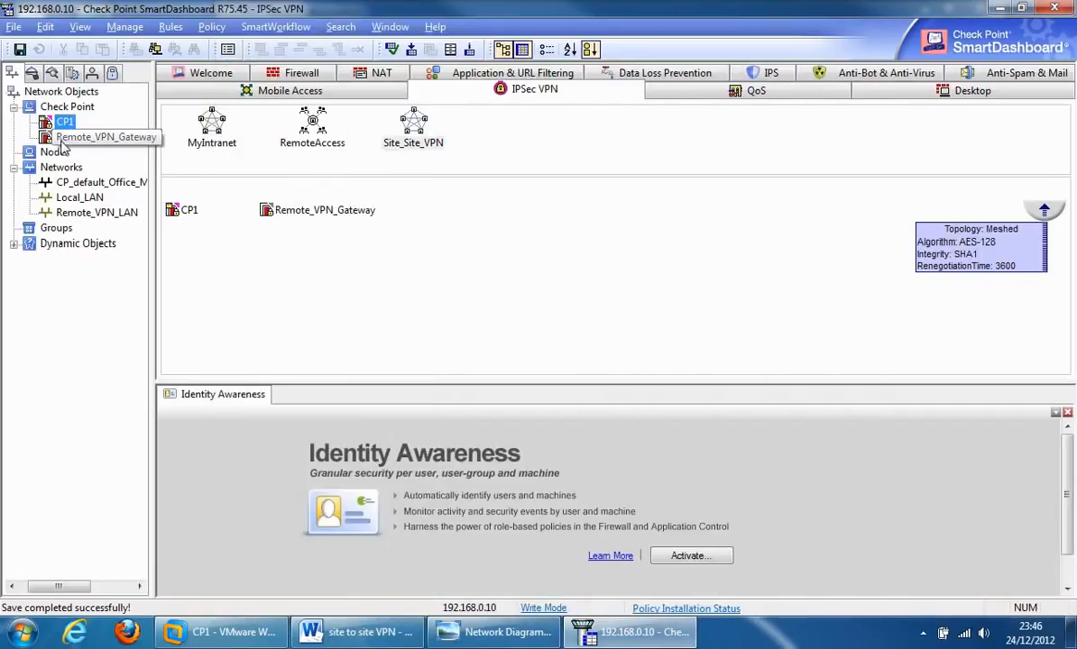
Set Remote_VPN_Gateway's VPN domain to manually defined with the Remote_VPN_LAN network and save the gateway
click(47, 138)
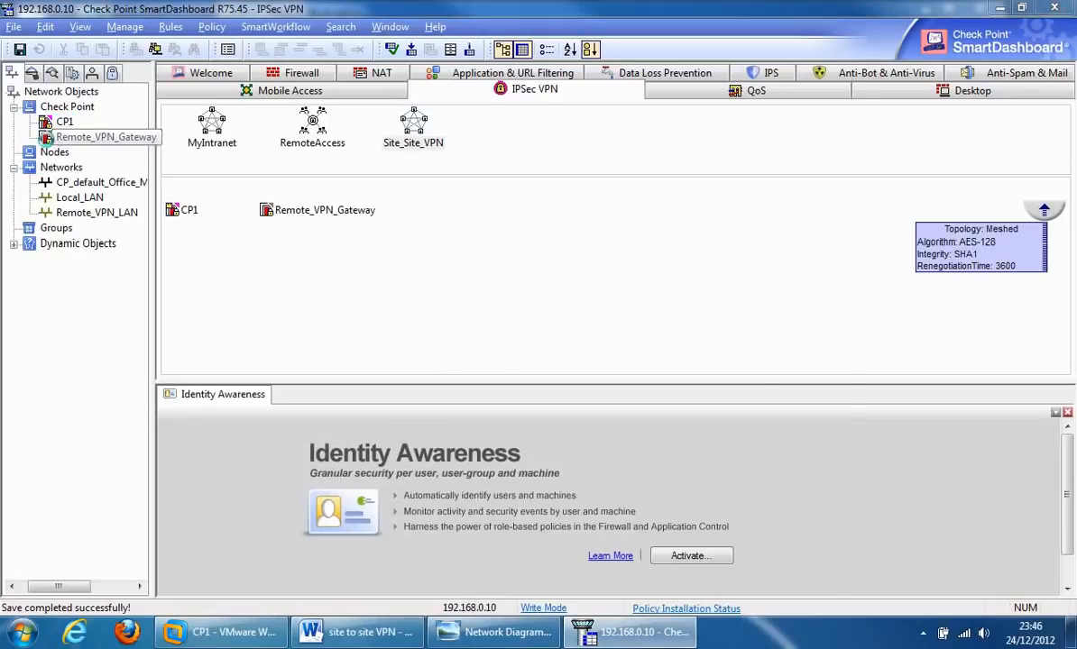
double_click(47, 137)
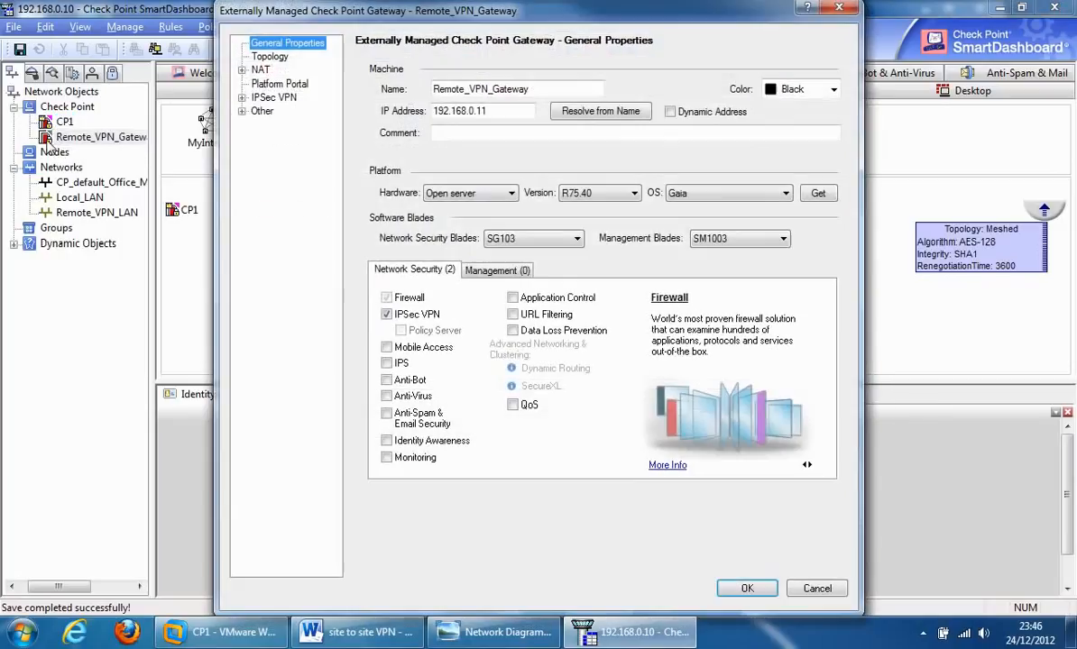
click(271, 58)
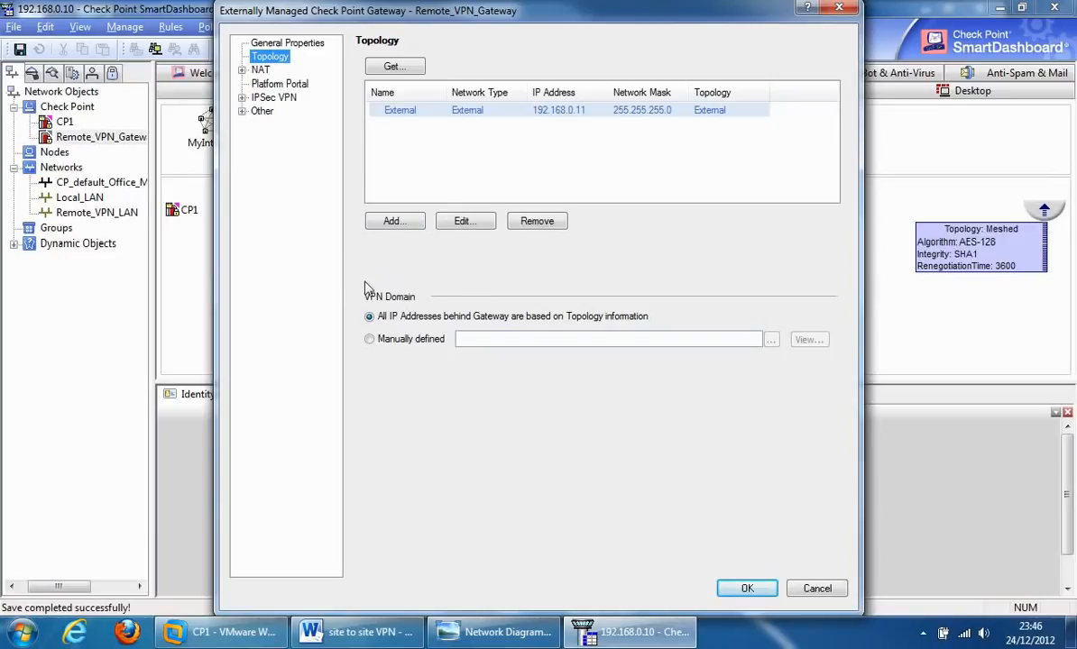
click(369, 339)
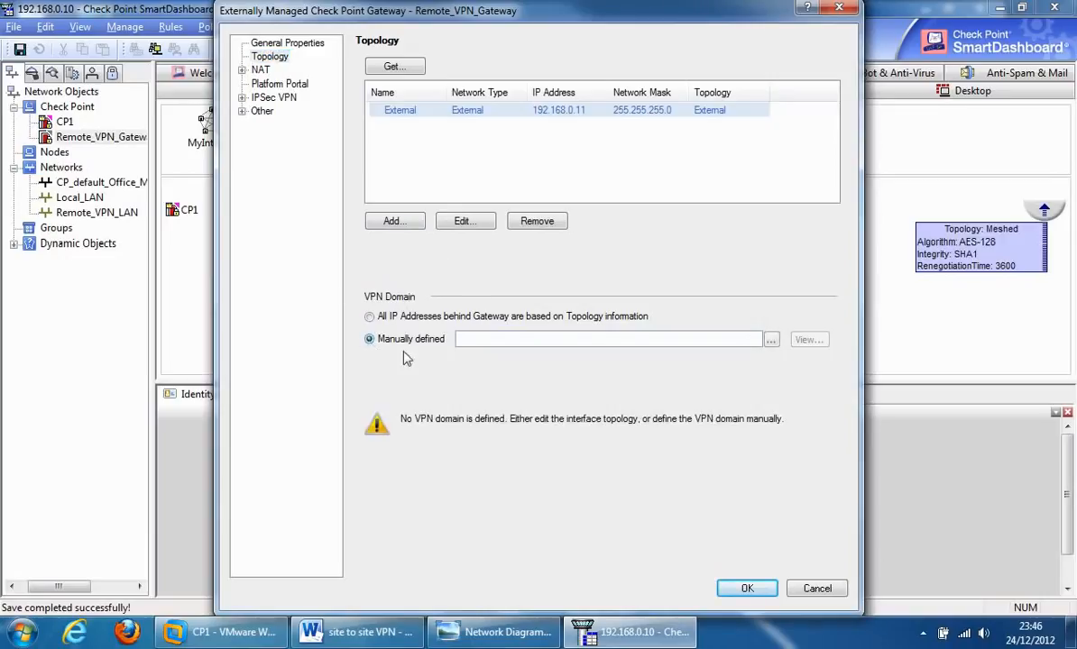
click(772, 339)
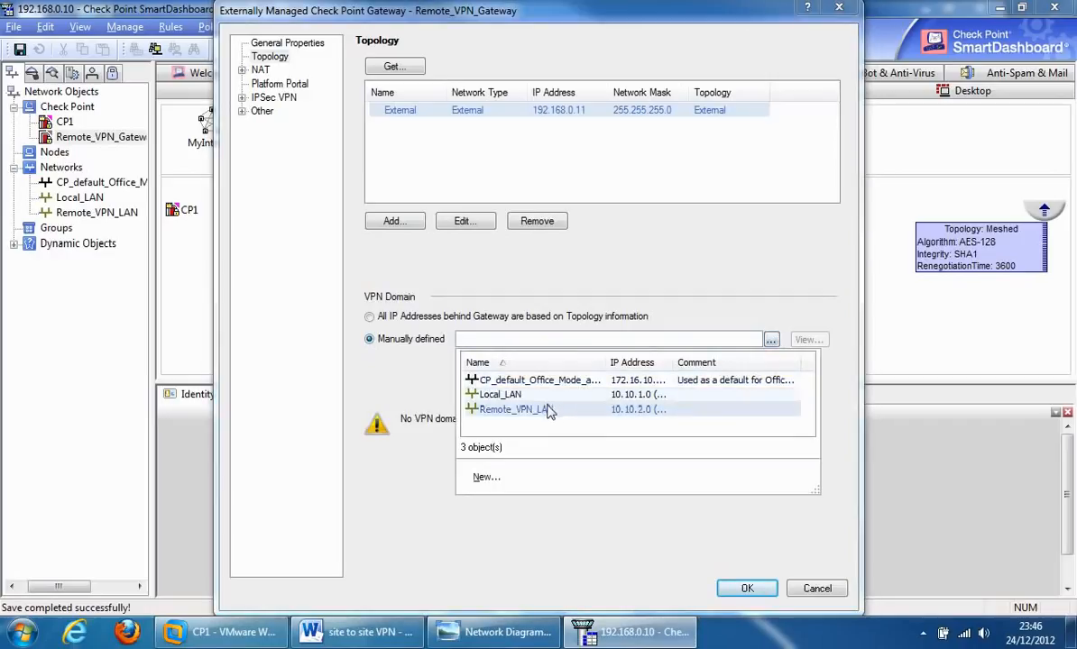
click(517, 411)
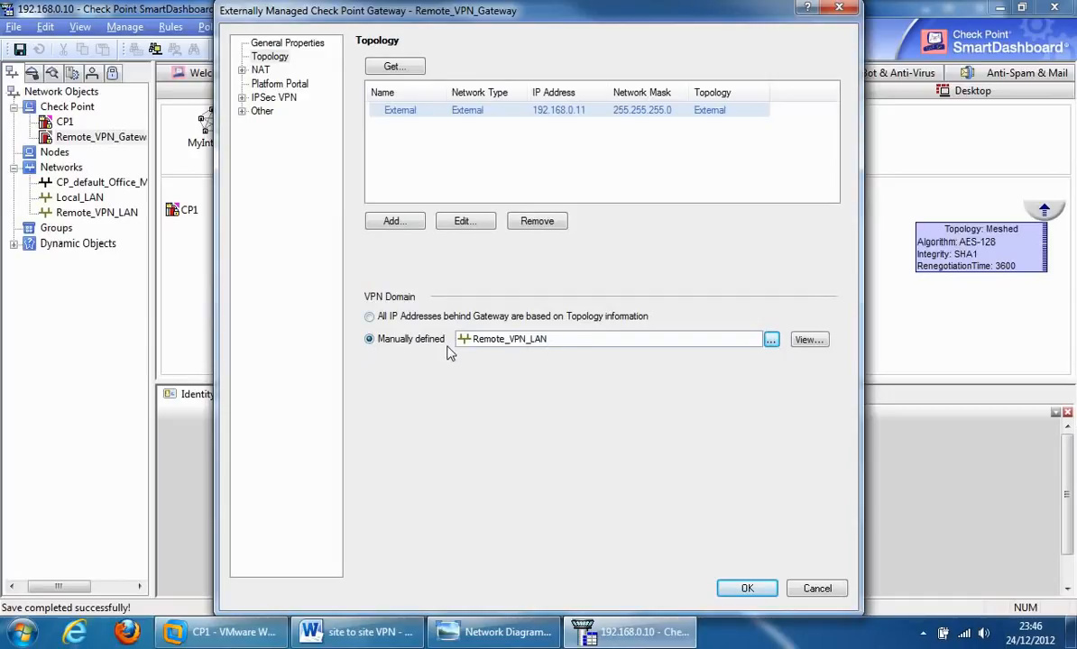
click(748, 588)
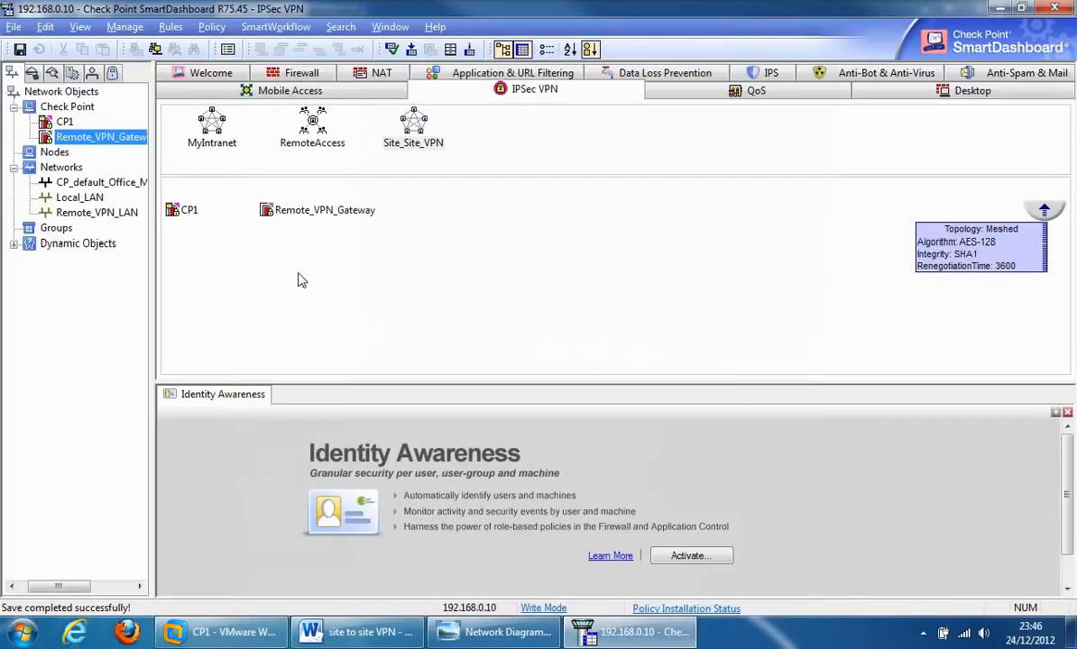
Add a new rule at the top of the firewall rule base and name it VPN
click(296, 76)
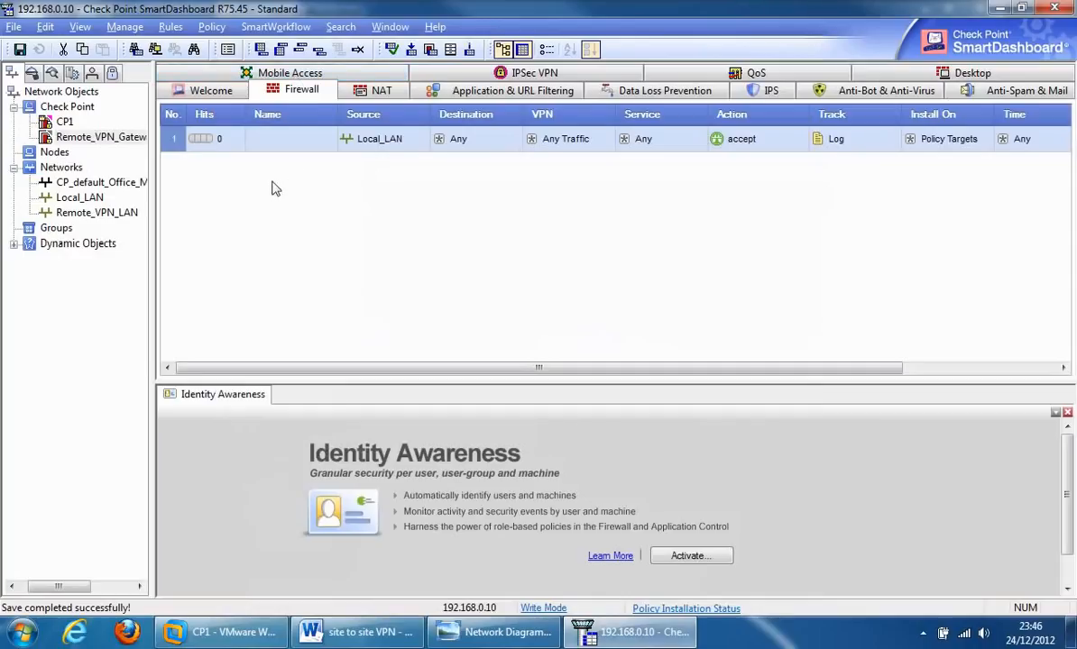
click(171, 26)
mouse_move(197, 52)
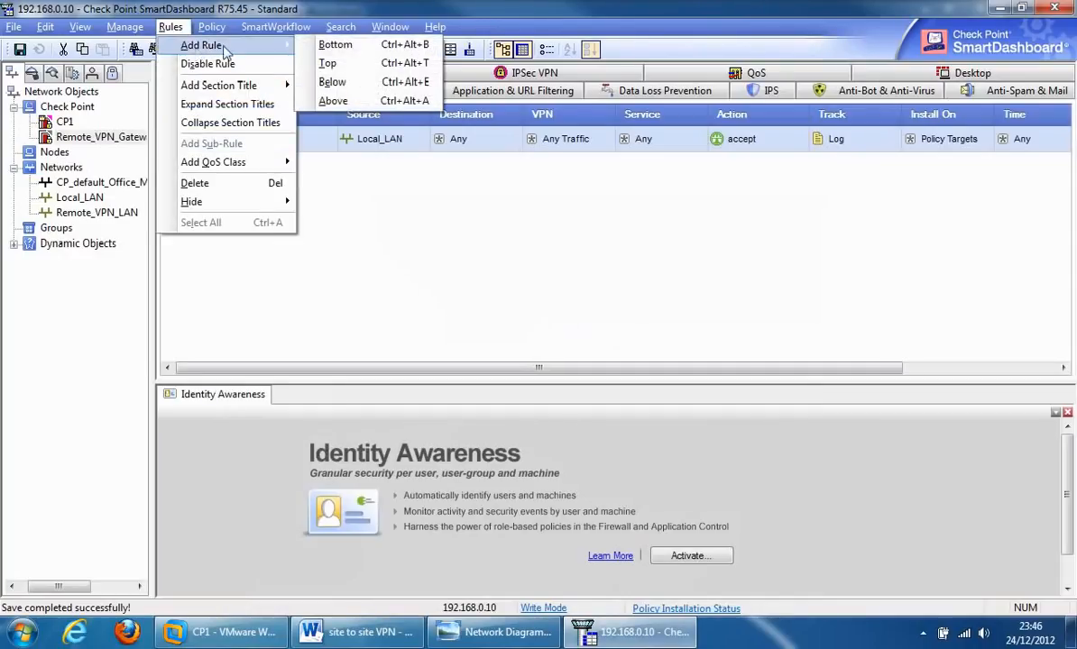
click(323, 62)
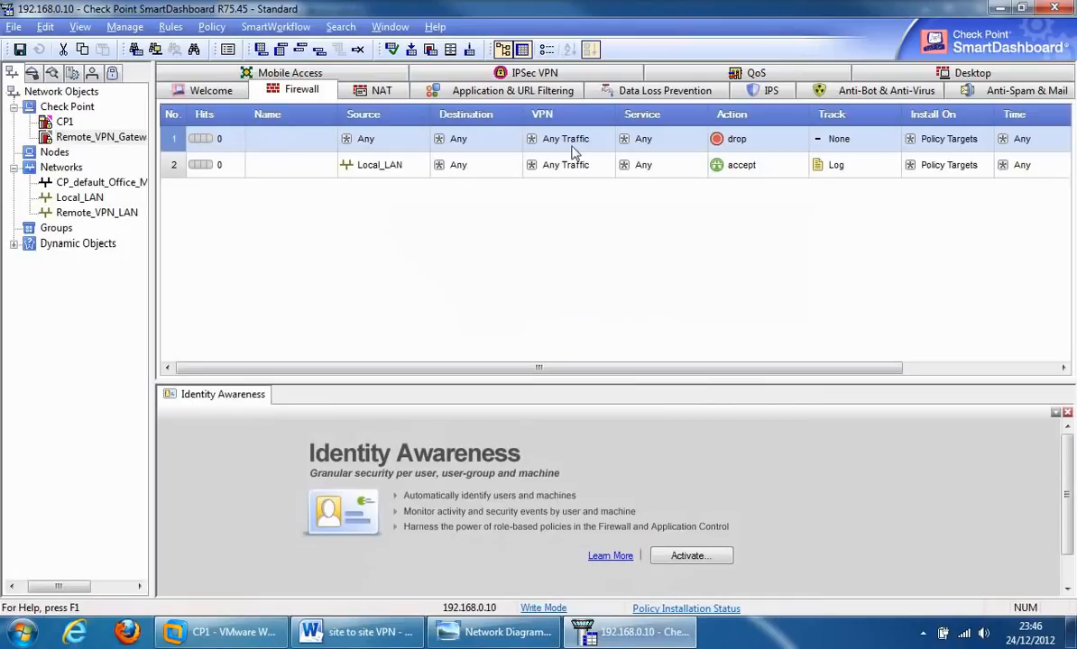
double_click(282, 148)
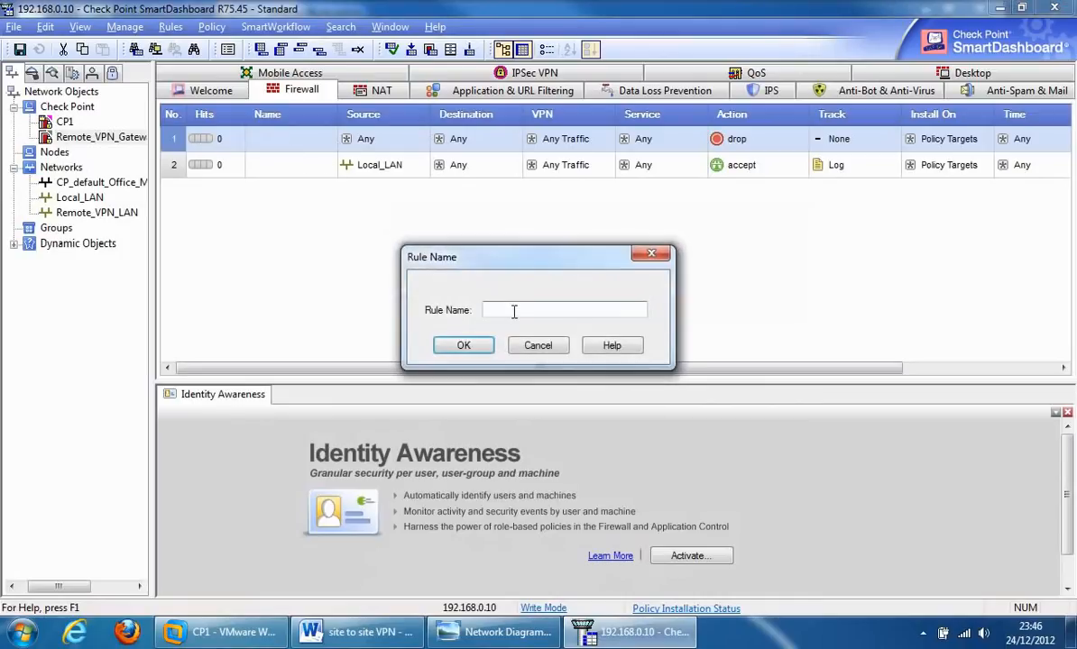
text(VPN)
click(464, 347)
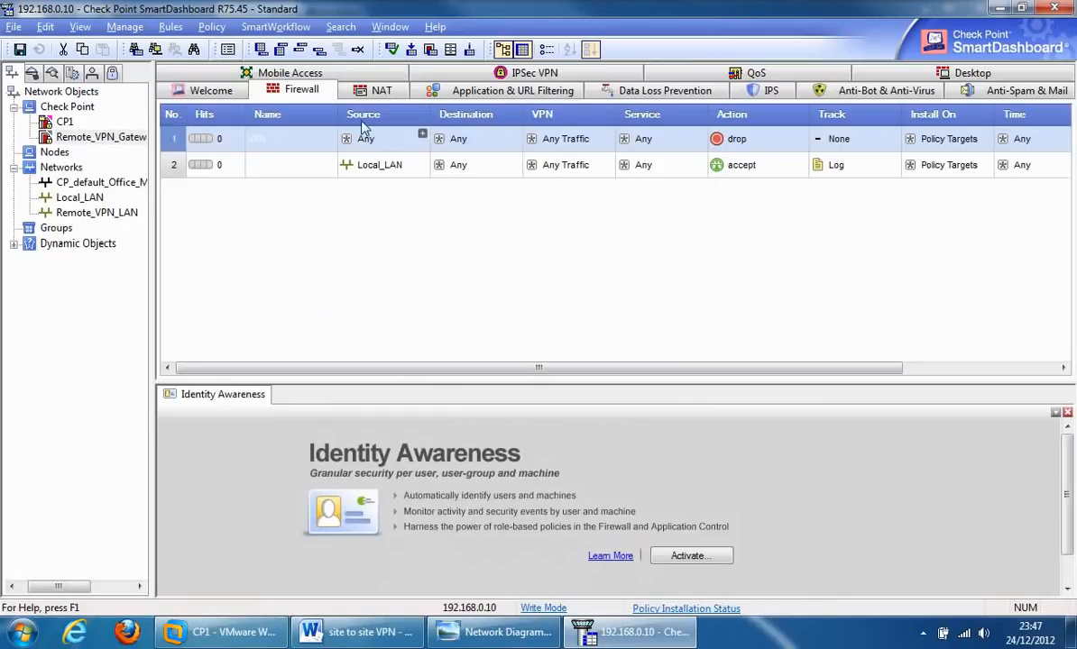
Add both Local_LAN and Remote_VPN_LAN as source and as destination of the VPN rule
click(72, 199)
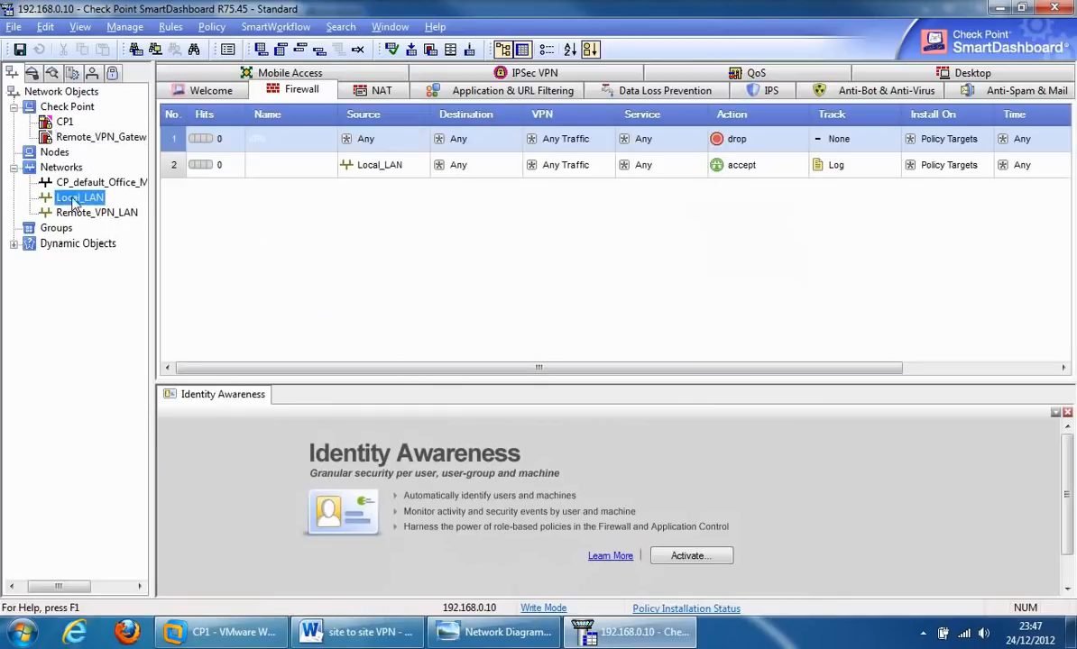
drag(74, 201, 397, 141)
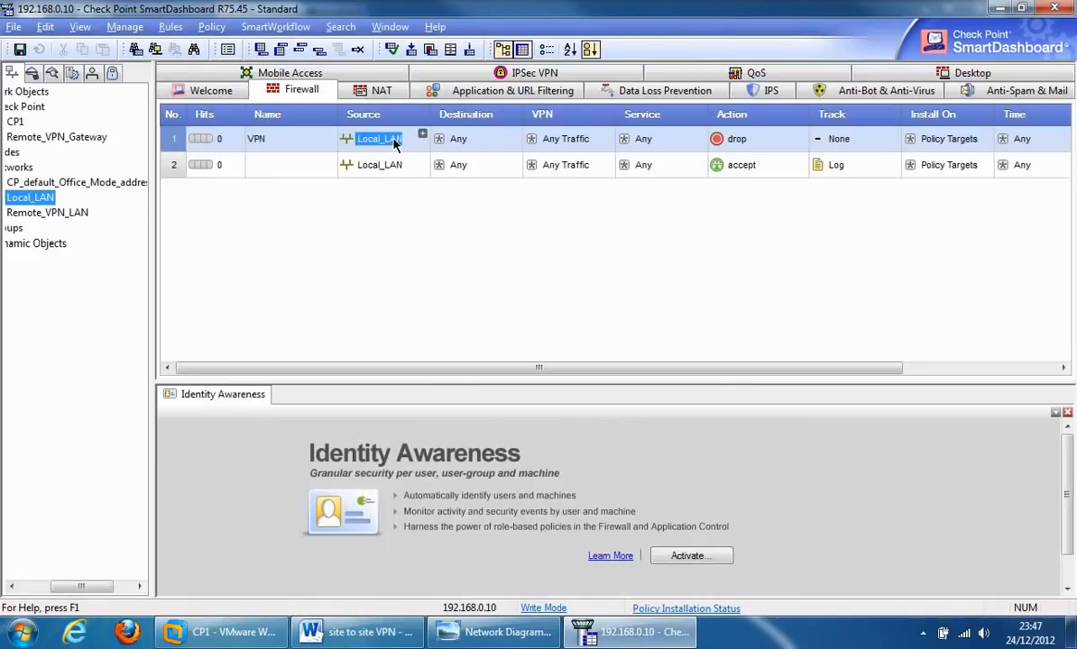
click(50, 214)
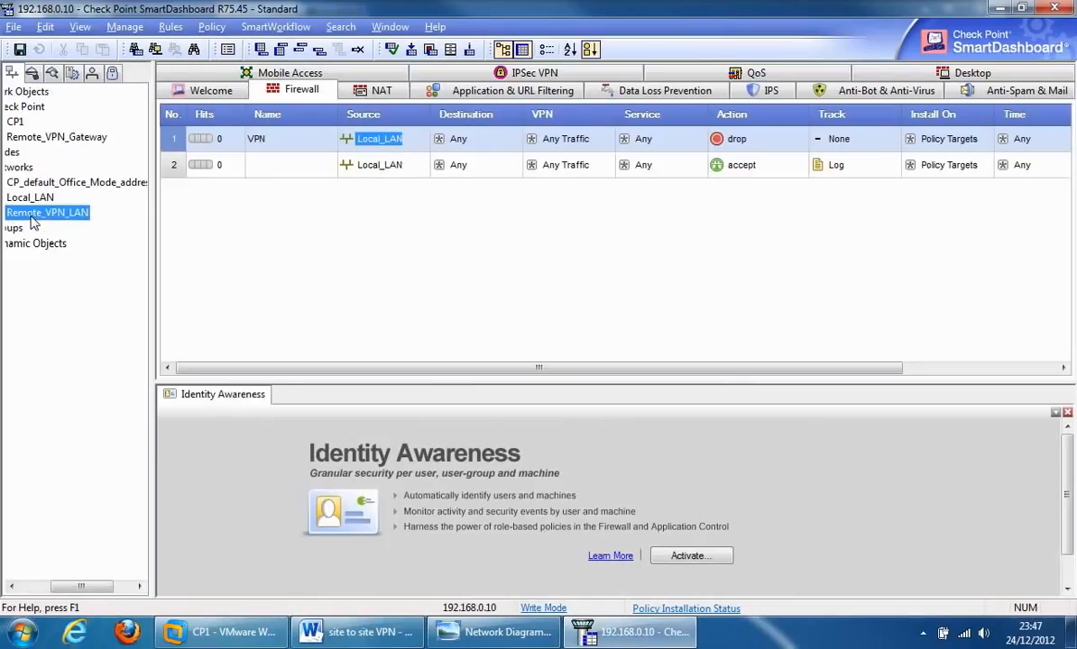
drag(54, 217, 497, 143)
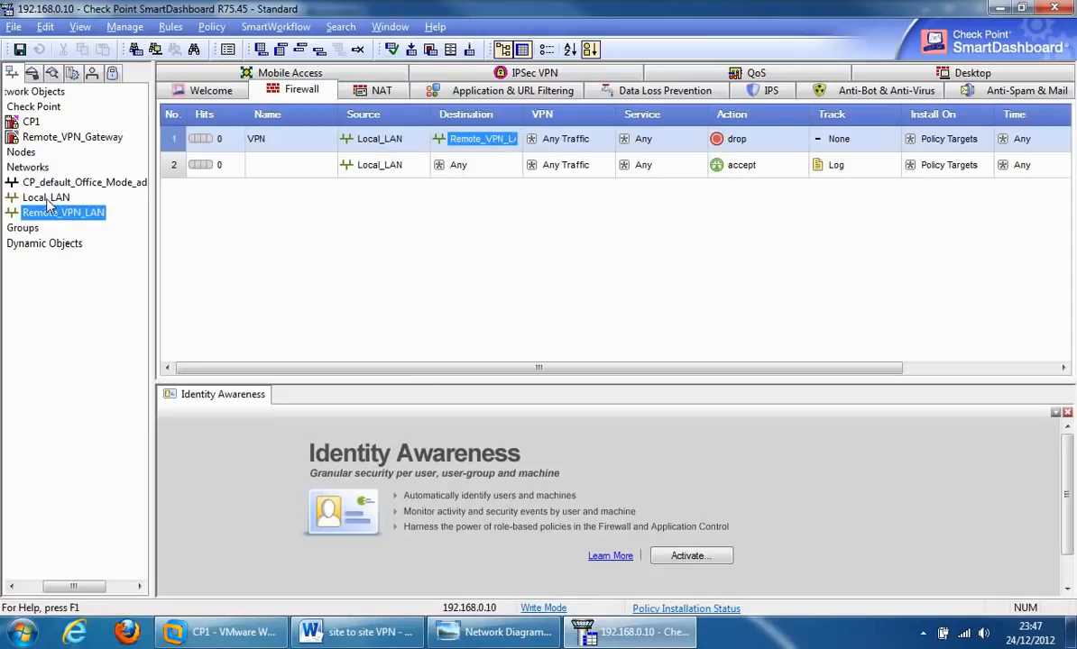
drag(47, 203, 488, 155)
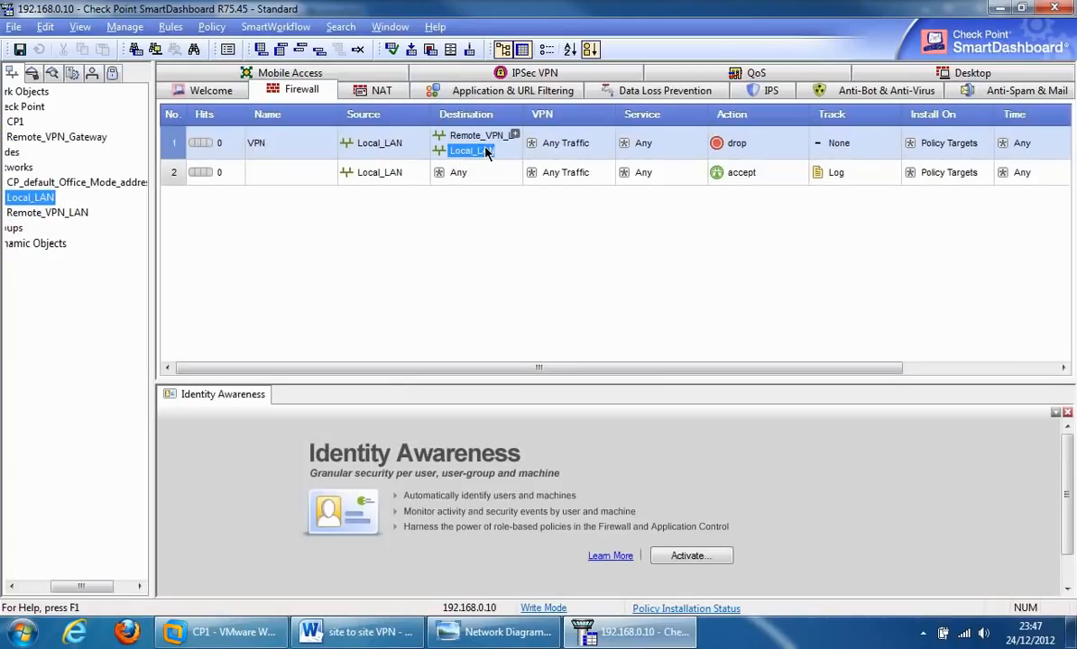
click(36, 214)
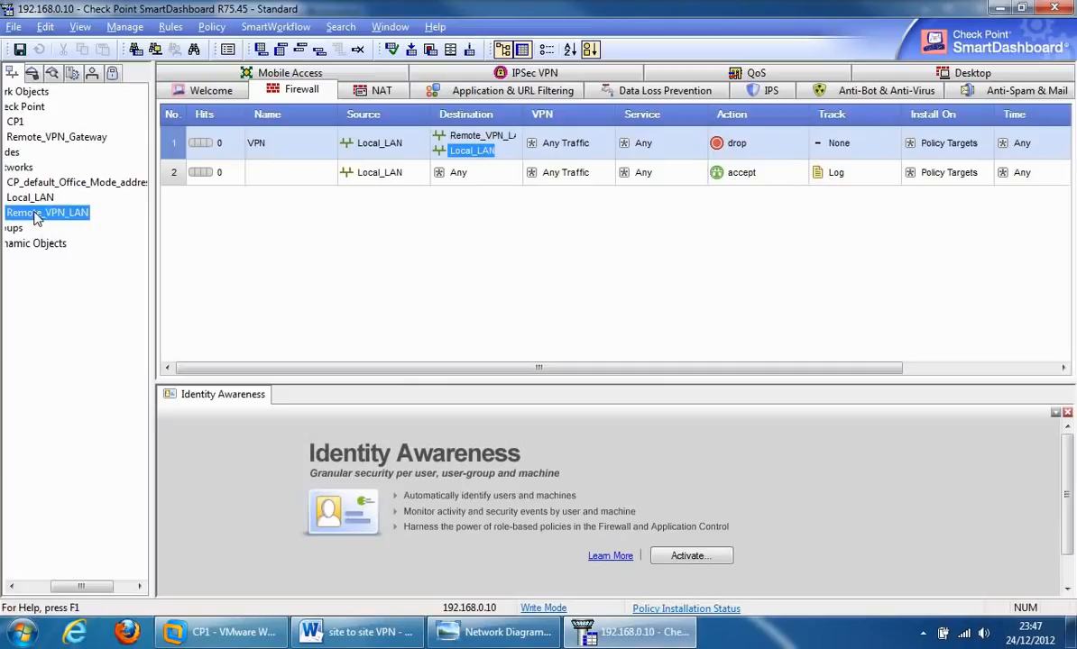
drag(36, 217, 380, 154)
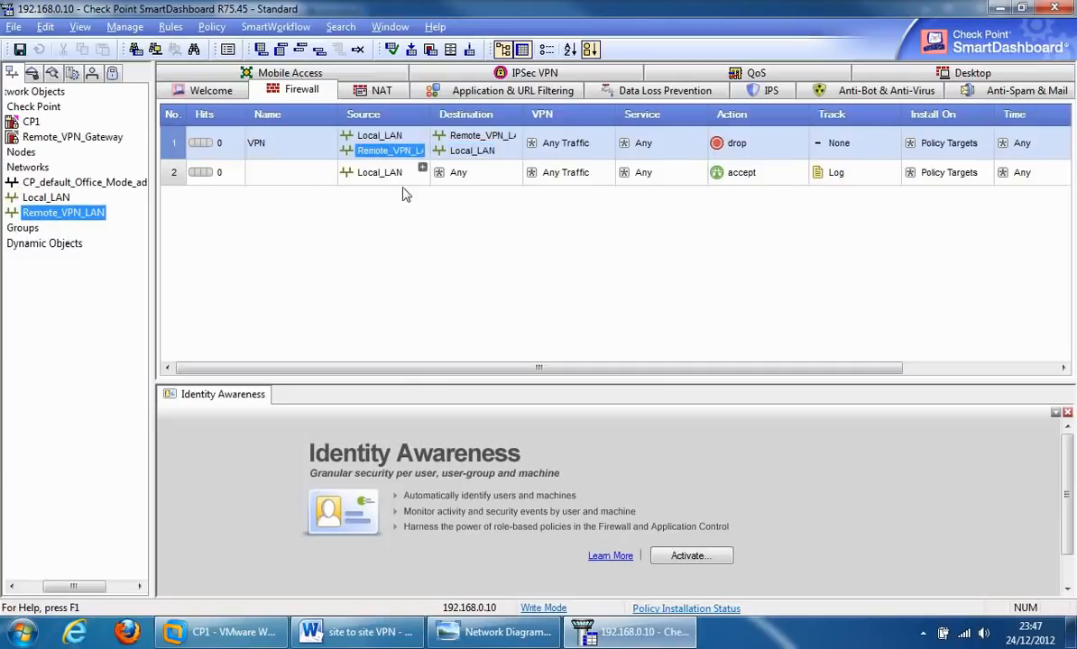
Set the VPN rule's action to accept and its tracking to Log
right_click(771, 144)
click(805, 174)
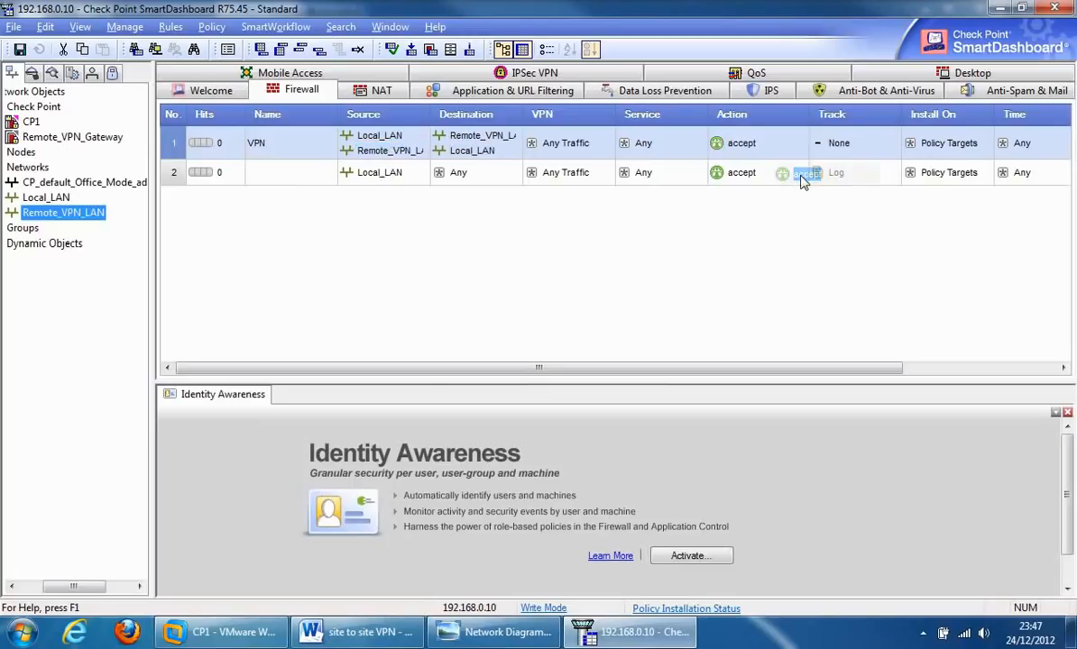
right_click(861, 146)
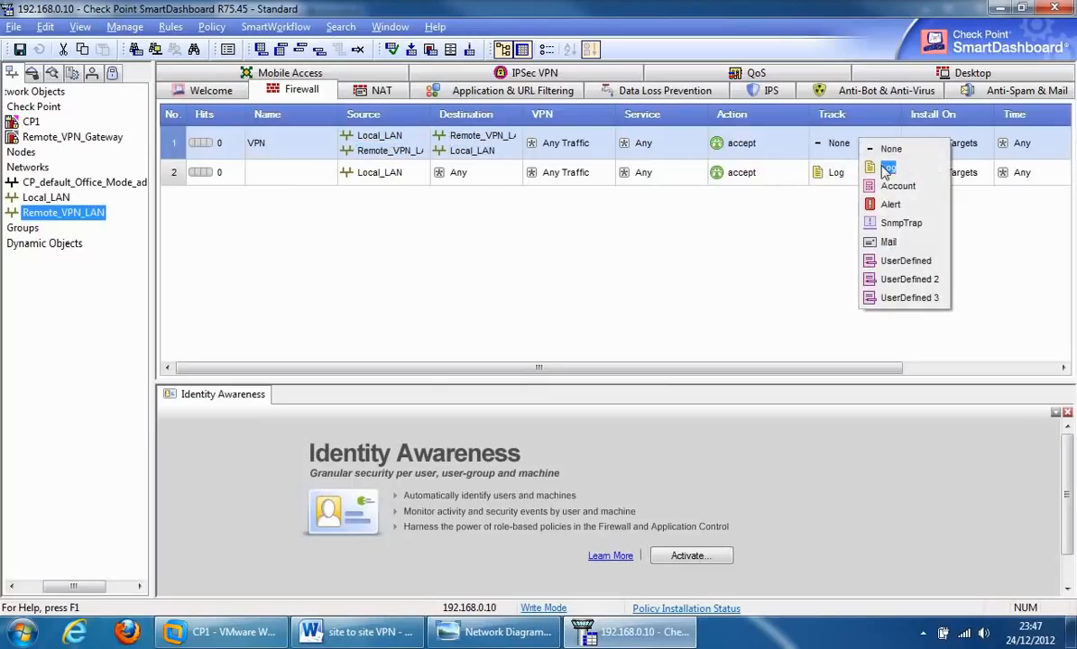
click(888, 170)
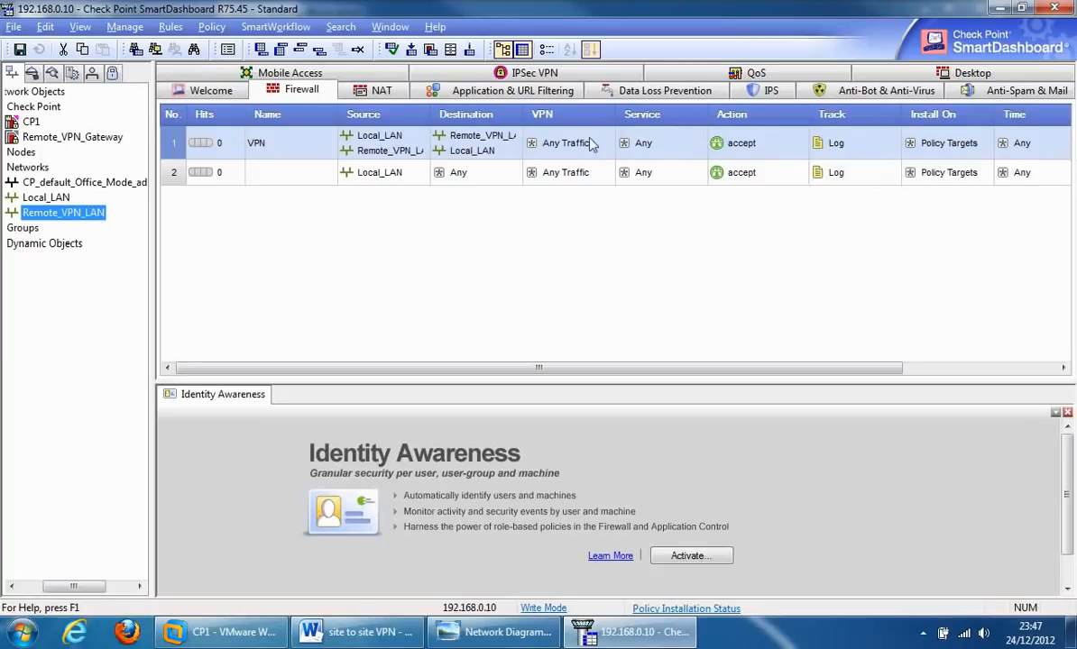
Restrict the VPN rule to connections encrypted in specific VPN communities and add the Site_Site_VPN community
right_click(558, 145)
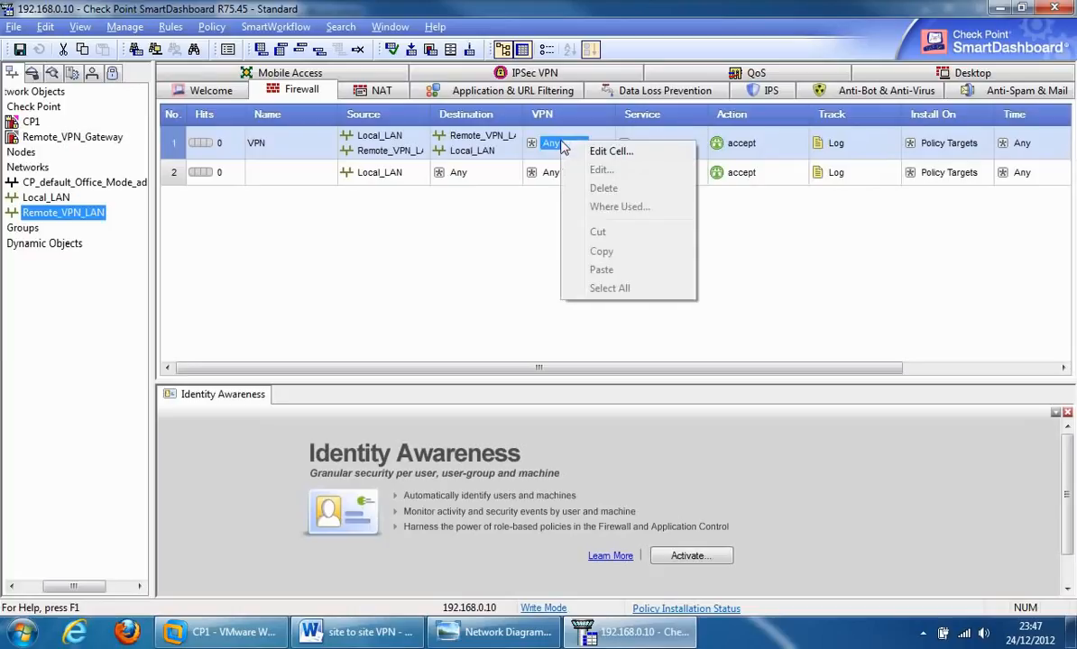
click(606, 152)
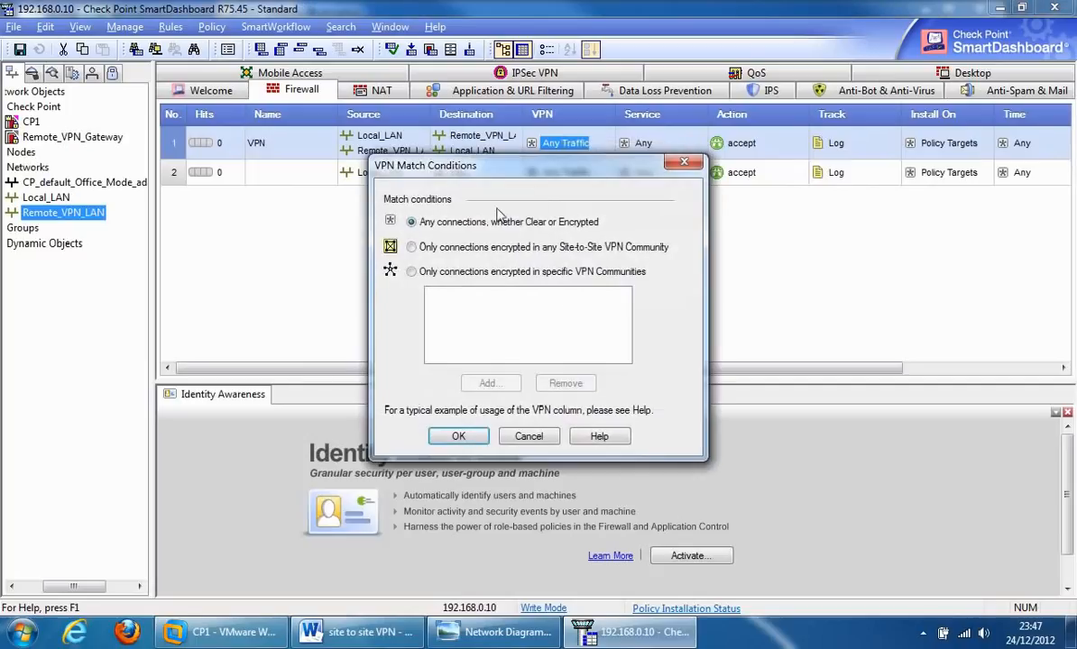
click(411, 273)
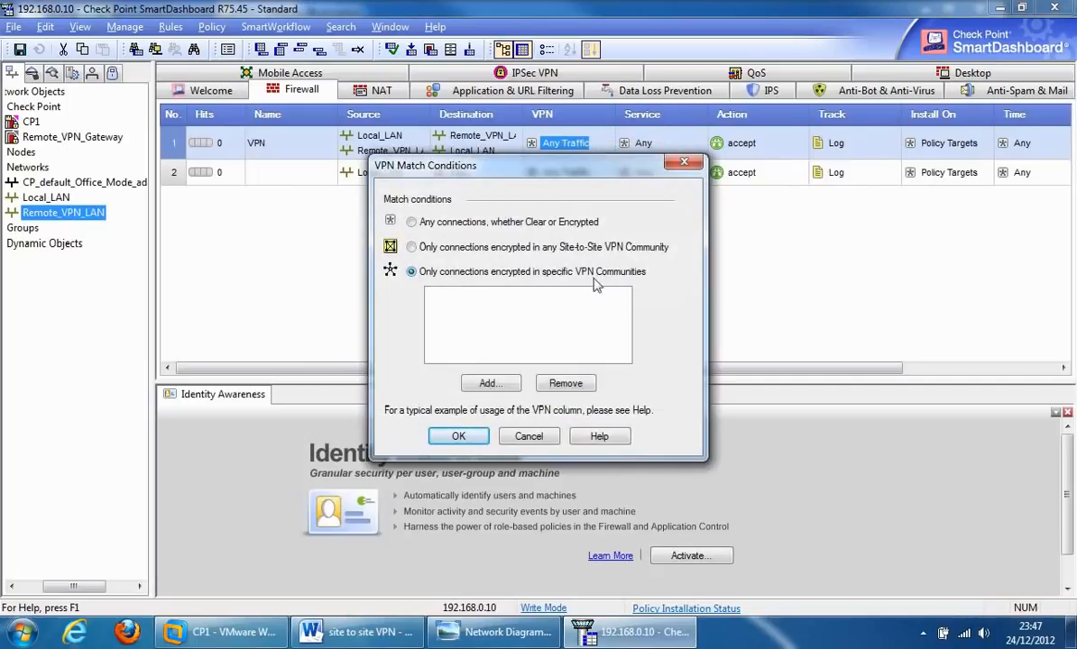
click(489, 384)
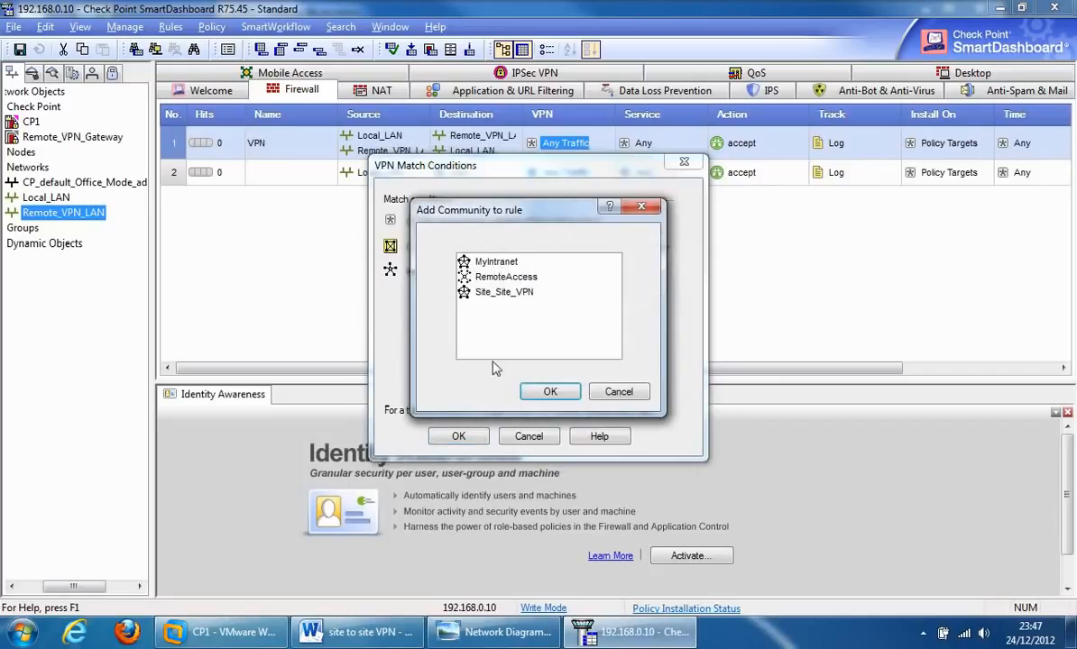
click(485, 295)
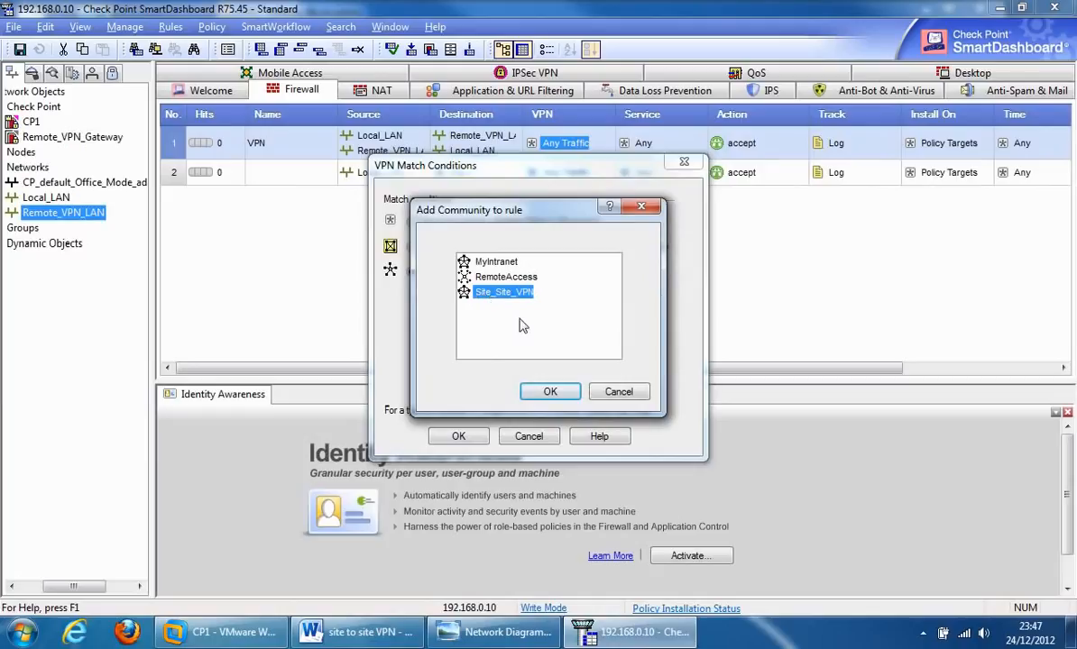
click(550, 392)
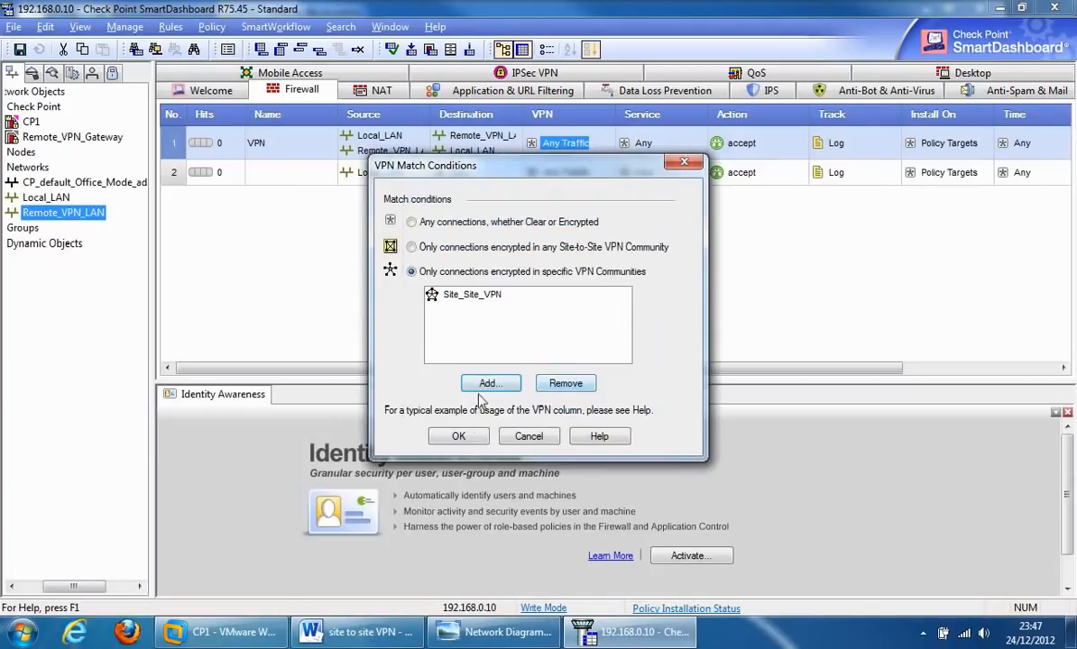
click(461, 436)
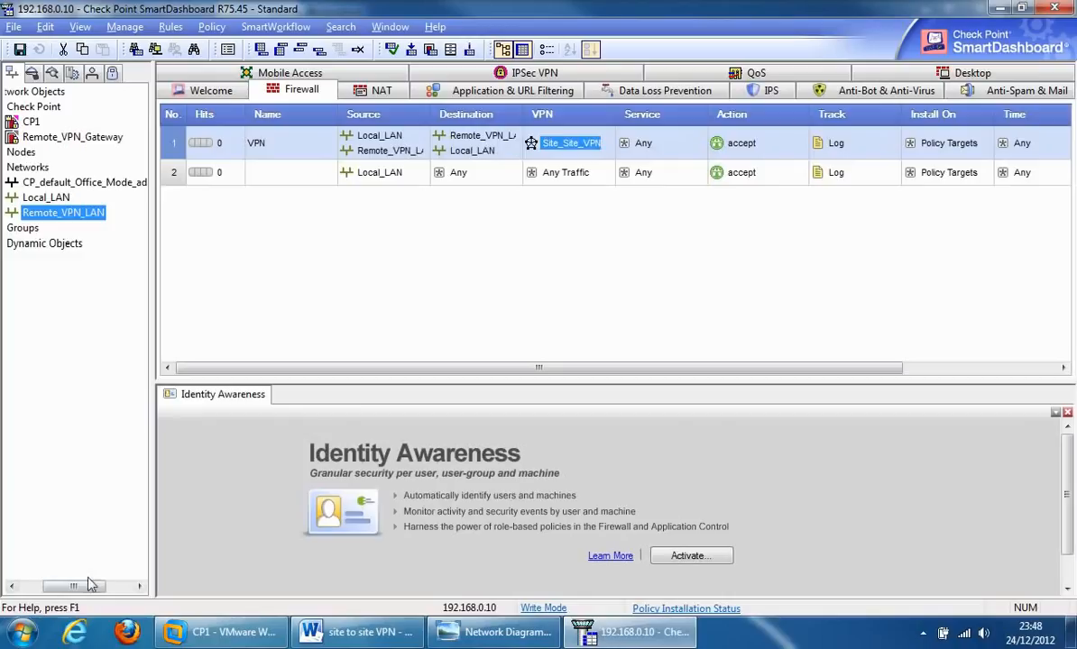
drag(88, 585, 72, 588)
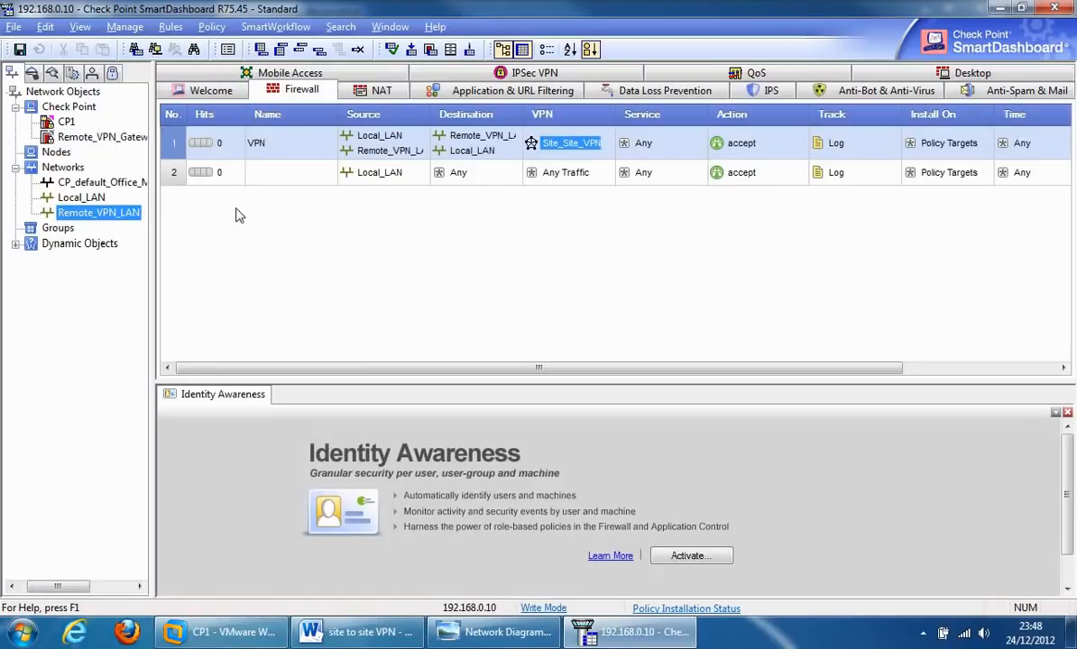
Check the VPN domain in Remote_VPN_Gateway's topology settings, close them without changes and return to the firewall rules
click(501, 76)
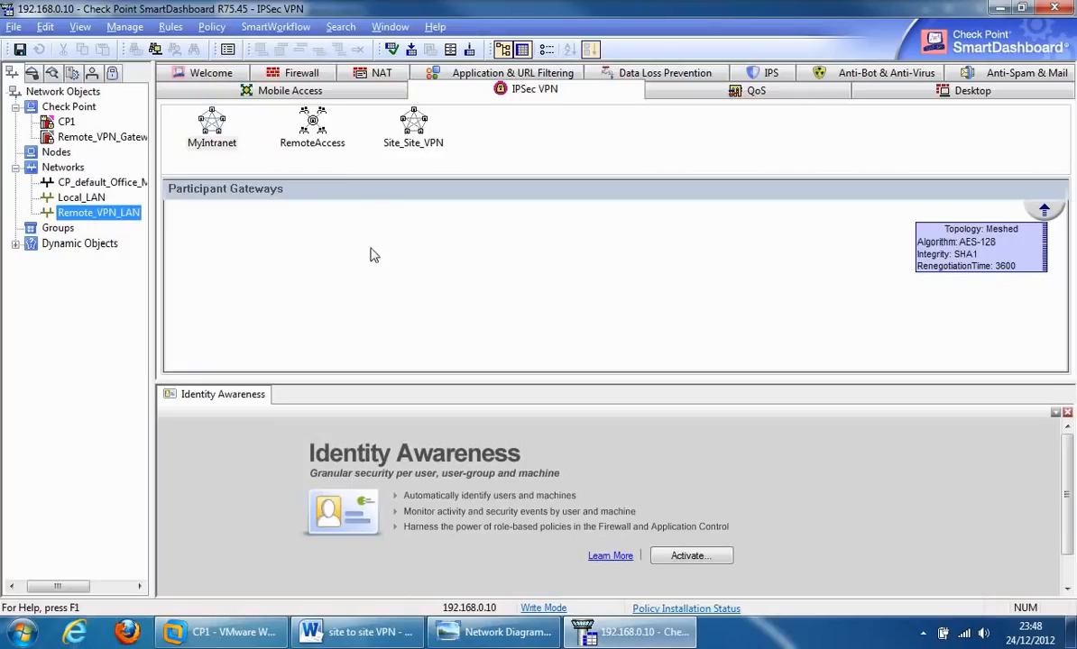
click(88, 137)
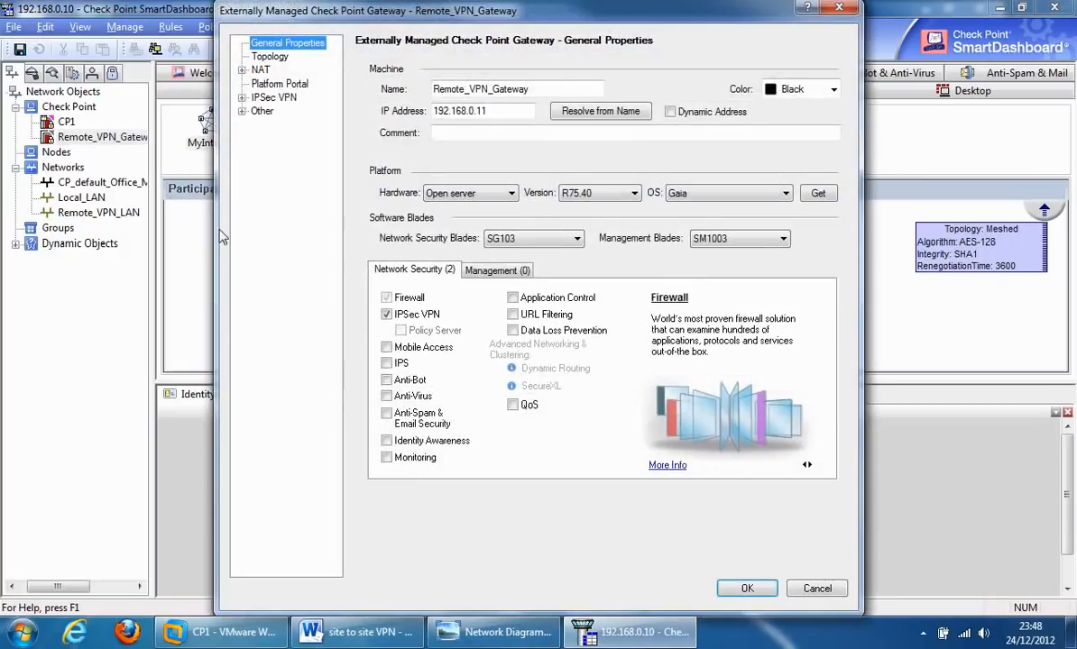
click(270, 58)
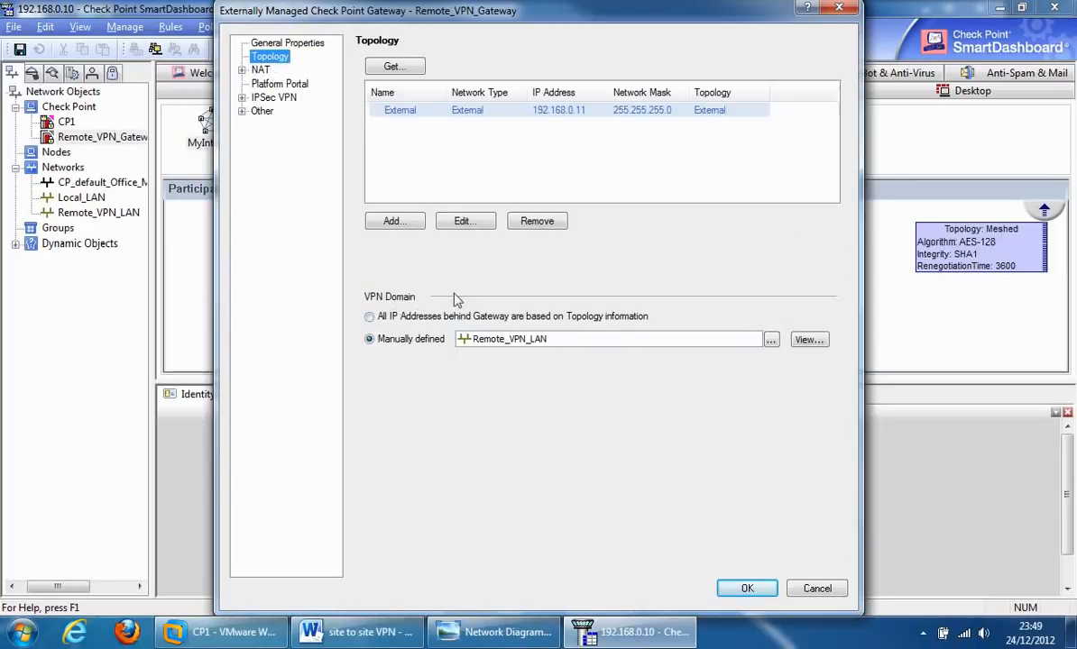
click(805, 589)
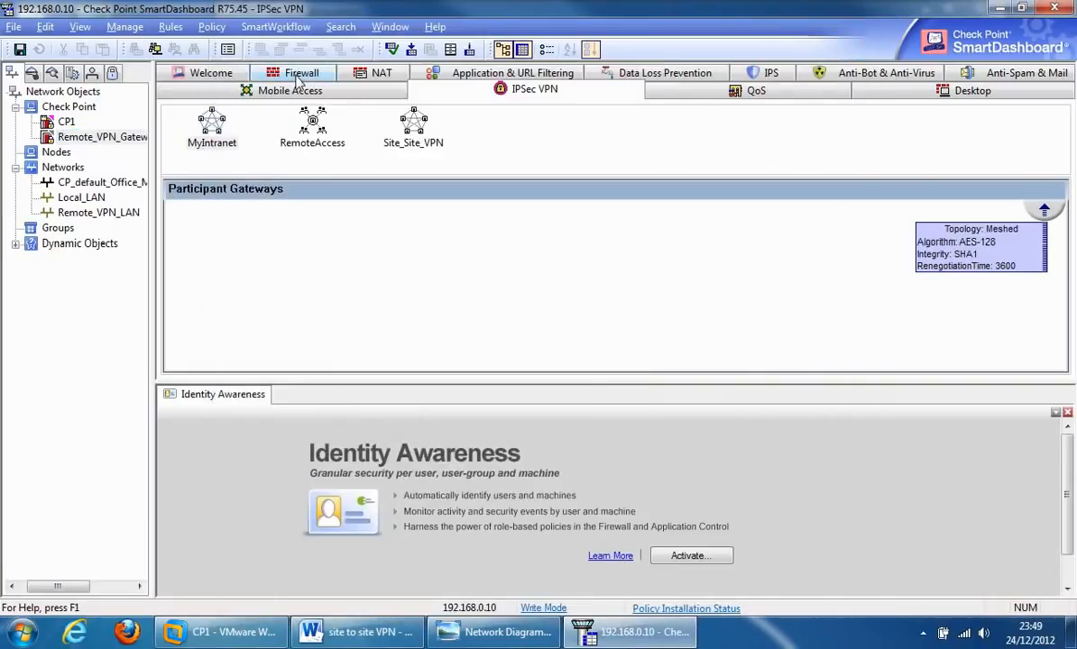
click(302, 72)
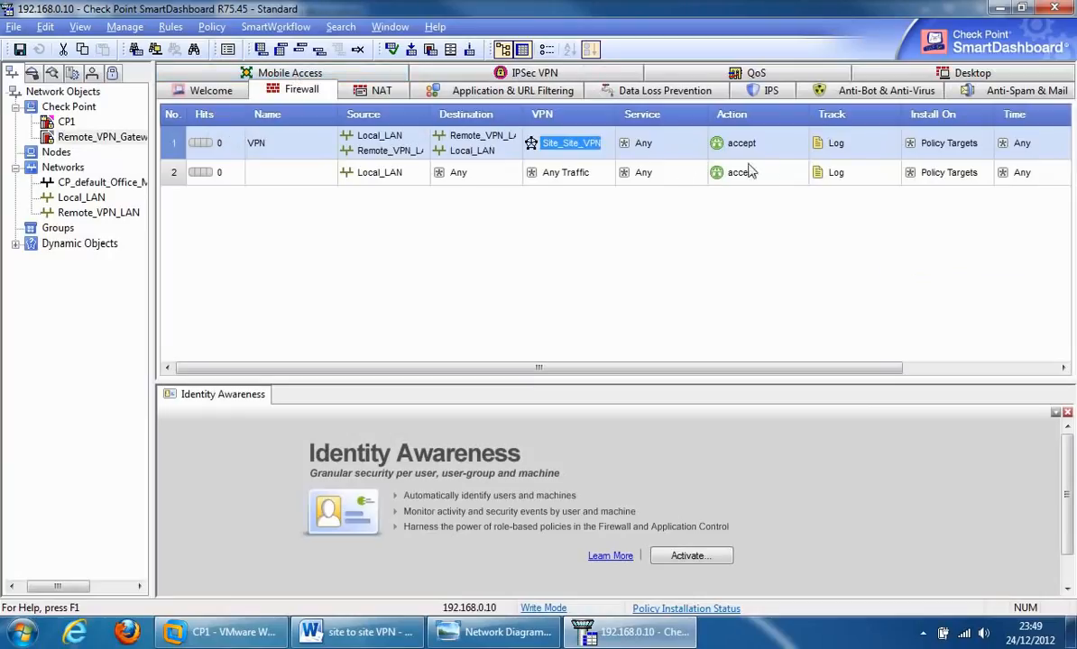